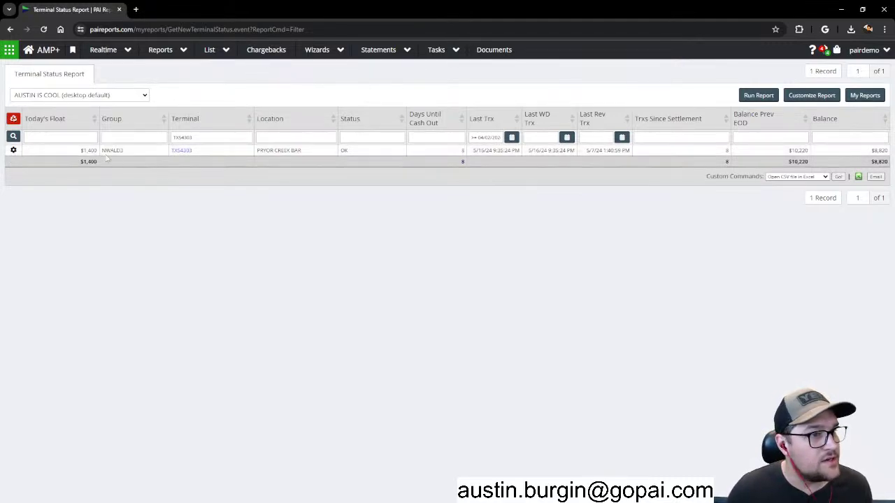
# Open the Performance Overview for the PRYOR CREEK BAR terminal
pyautogui.click(13, 151)
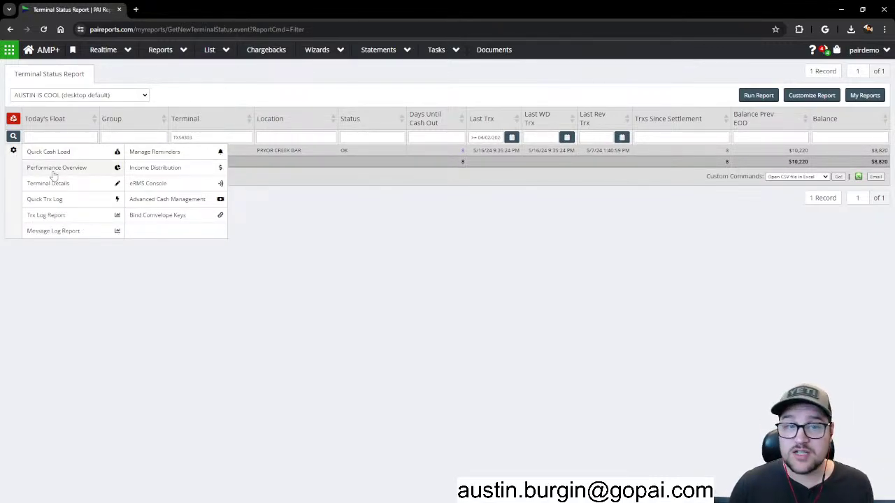
pyautogui.moveTo(19, 146)
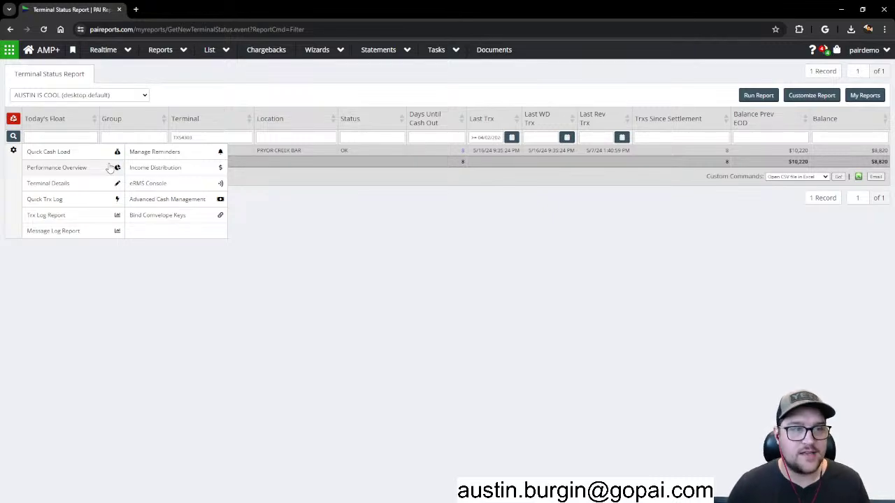
pyautogui.click(57, 168)
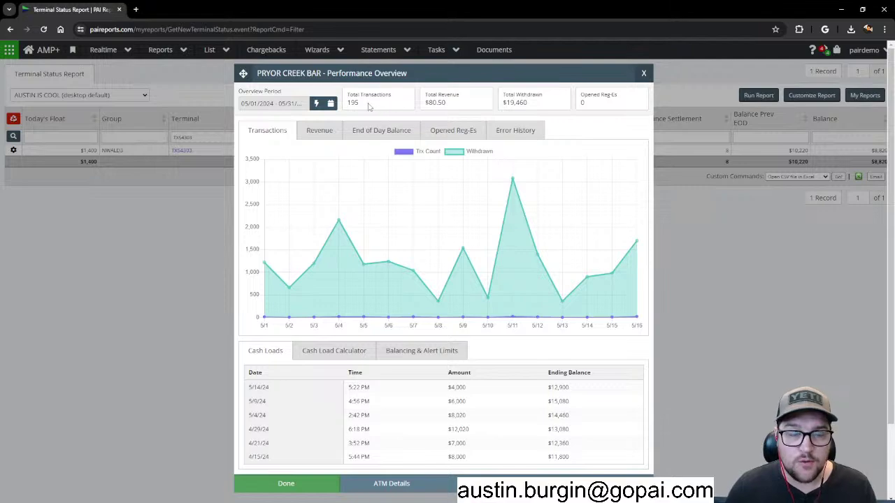
# Review the overview's total transactions, total revenue, total withdrawn and opened Reg-Es figures
pyautogui.moveTo(364, 105); pyautogui.dragTo(347, 91)
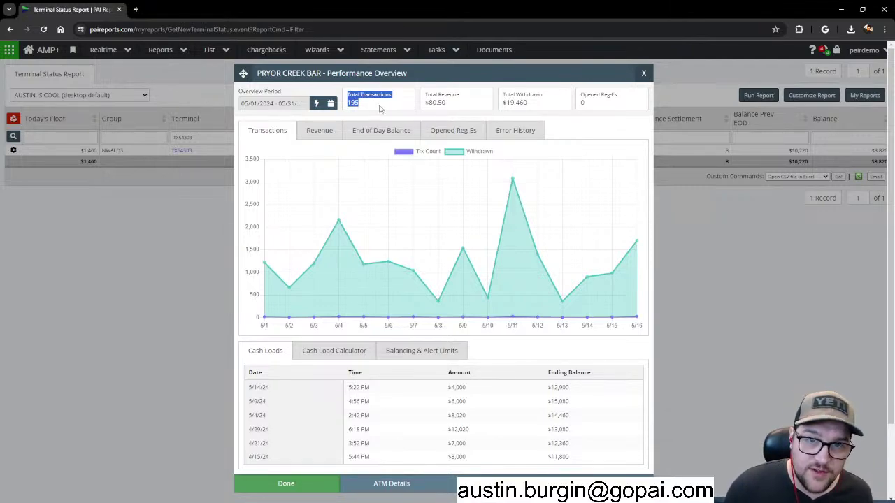
pyautogui.moveTo(445, 104); pyautogui.dragTo(422, 95)
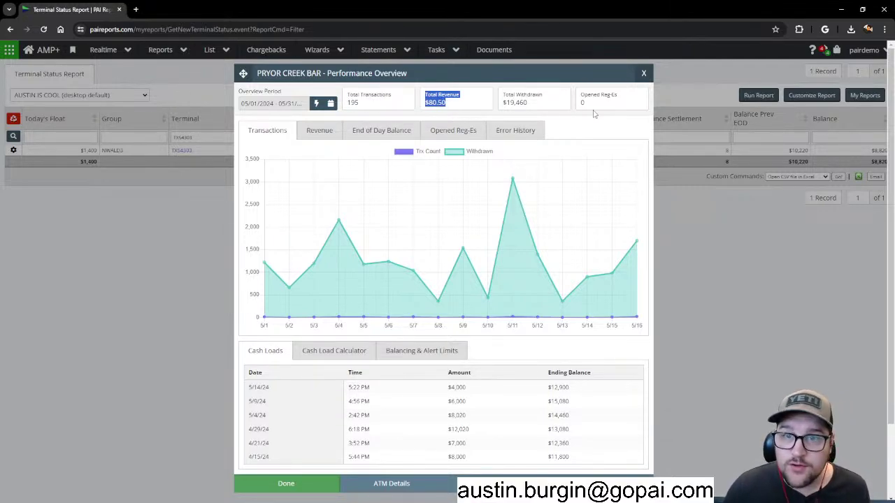
pyautogui.moveTo(532, 107); pyautogui.dragTo(497, 97)
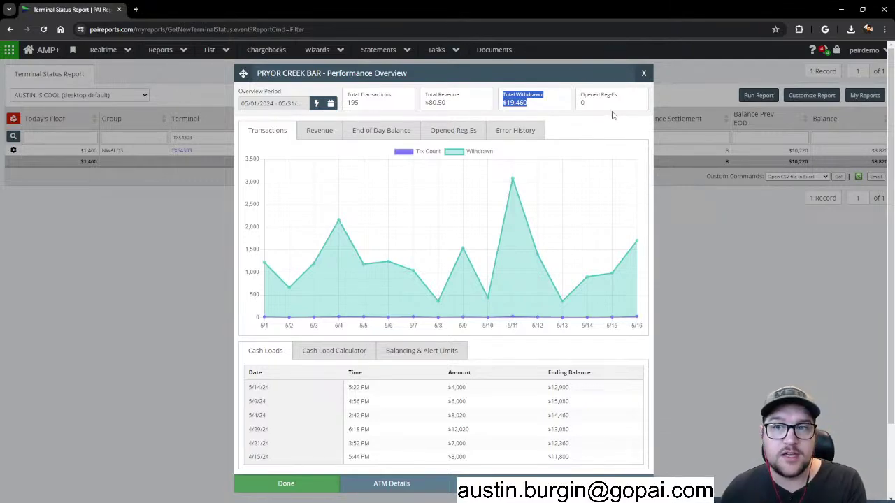
pyautogui.moveTo(596, 107); pyautogui.dragTo(580, 95)
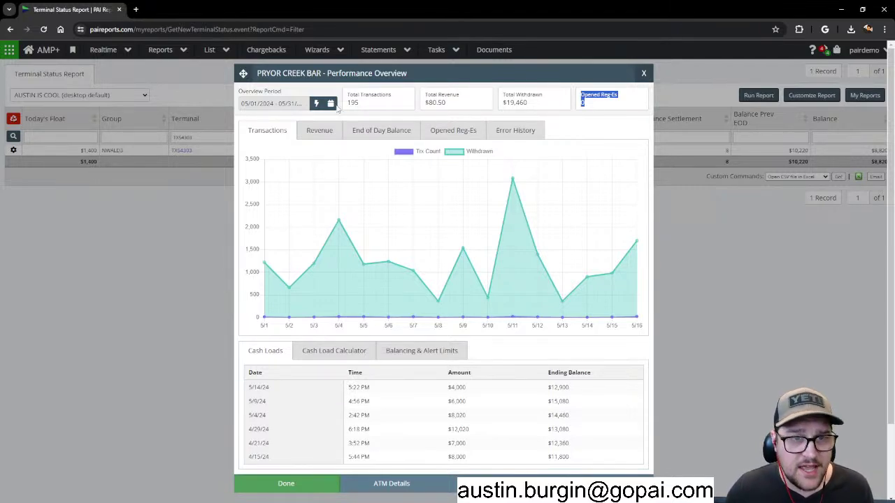
# Set the overview period to 05/01/2024 through 05/09/2024
pyautogui.click(331, 103)
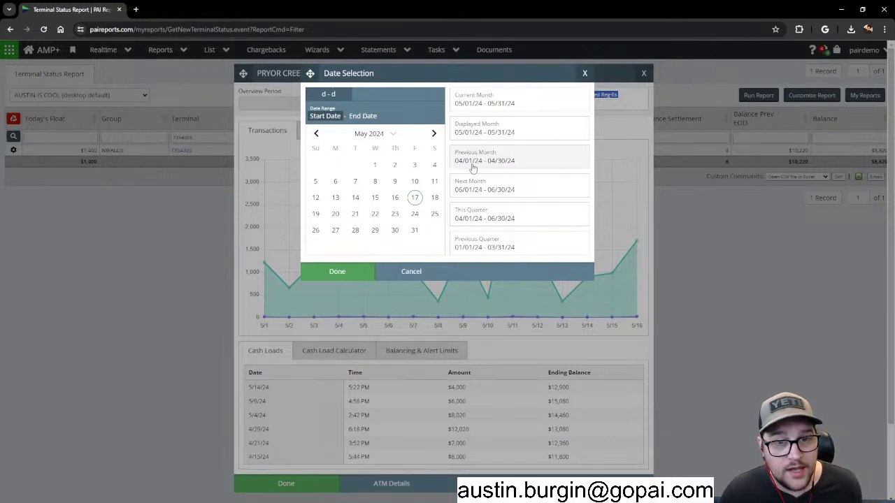
pyautogui.click(375, 165)
pyautogui.click(393, 182)
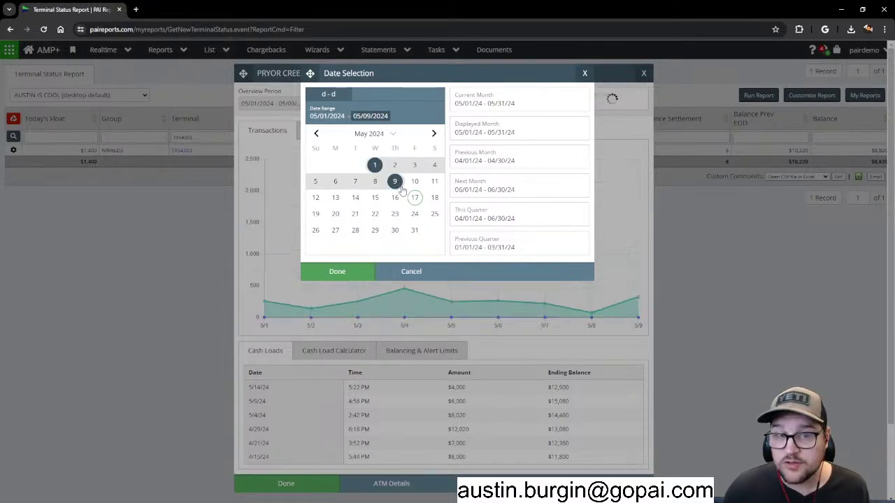
# Try the previous quarter as the overview period, and return it to the current month, 05/01/24 to 05/31/24
pyautogui.click(496, 244)
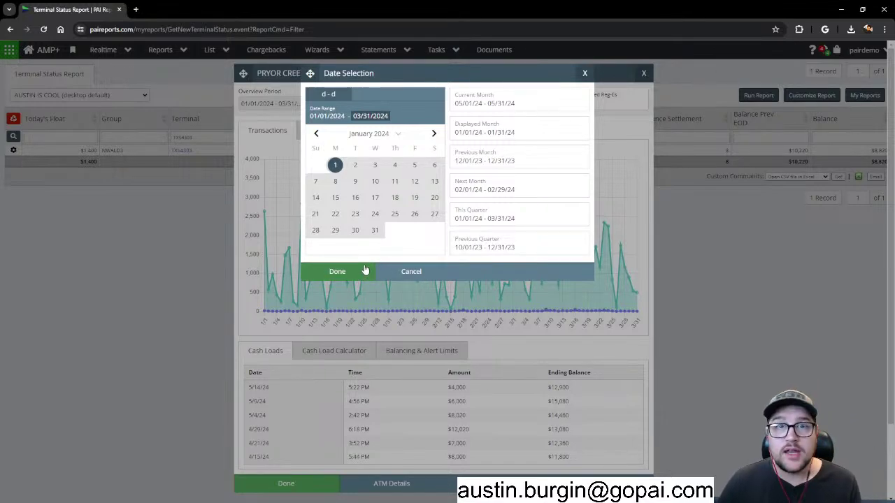
pyautogui.click(480, 98)
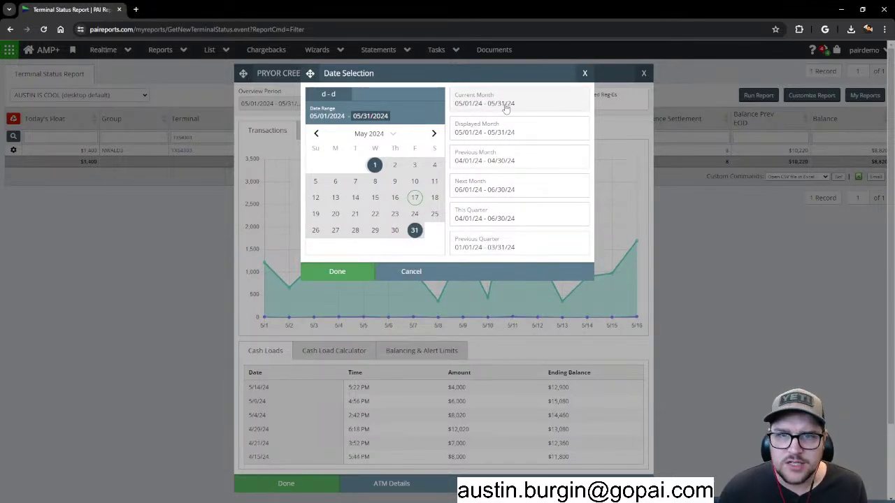
pyautogui.click(344, 277)
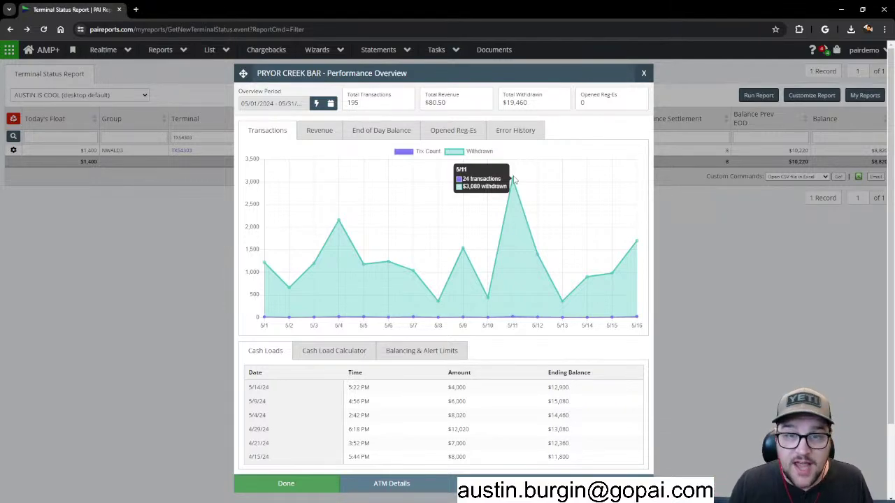
# View the transactions chart for the previous quarter, 01/01/24 to 03/31/24
pyautogui.click(328, 105)
pyautogui.click(482, 243)
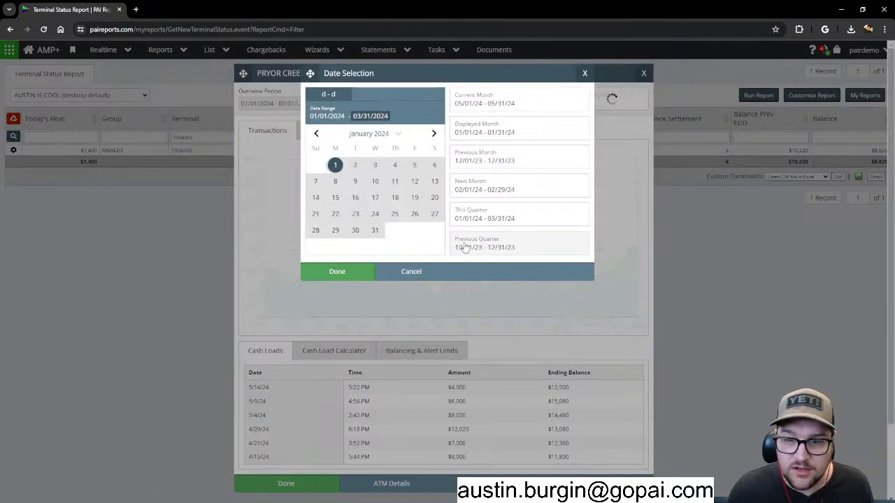
pyautogui.click(584, 73)
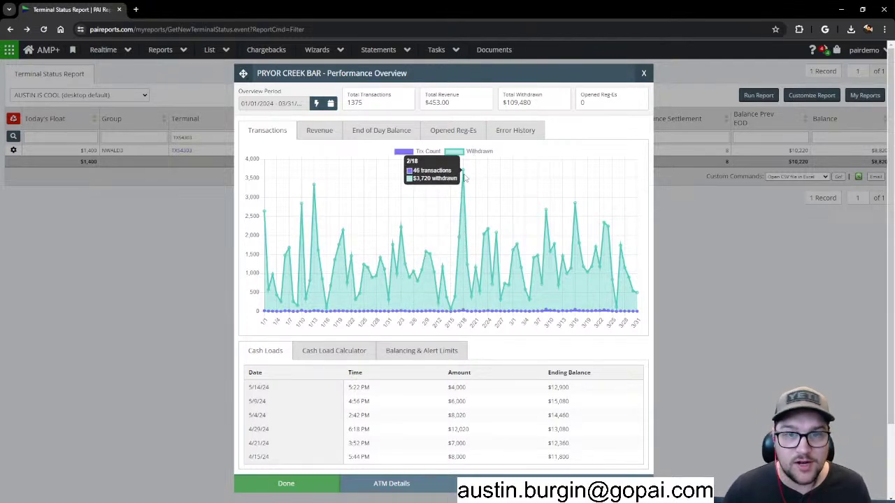
# Reset the overview period to the current month, 05/01/24 to 05/31/24
pyautogui.click(331, 103)
pyautogui.click(529, 108)
pyautogui.click(344, 271)
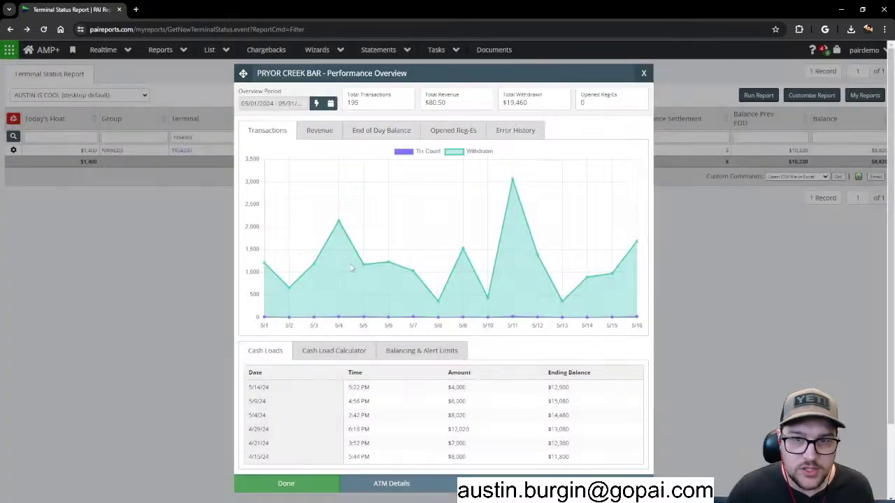
# View the Trx Count and Withdrawn series separately in the transactions chart, and show both again to check daily values
pyautogui.click(461, 153)
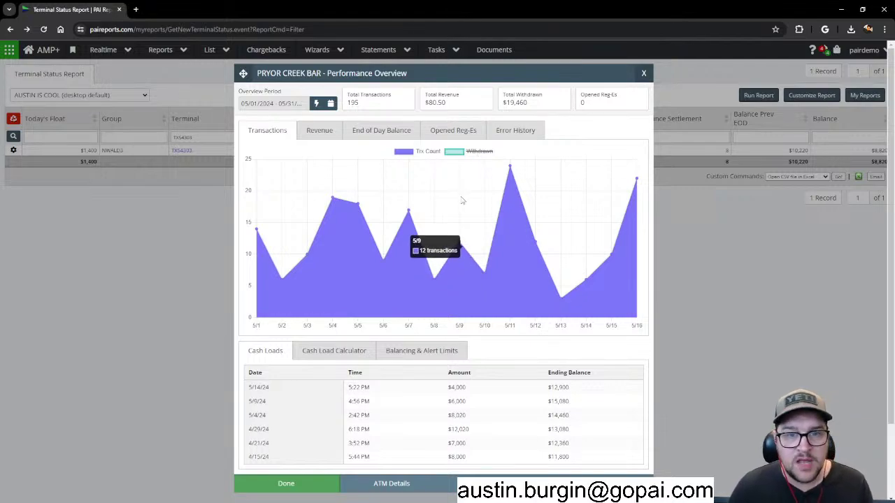
pyautogui.click(463, 152)
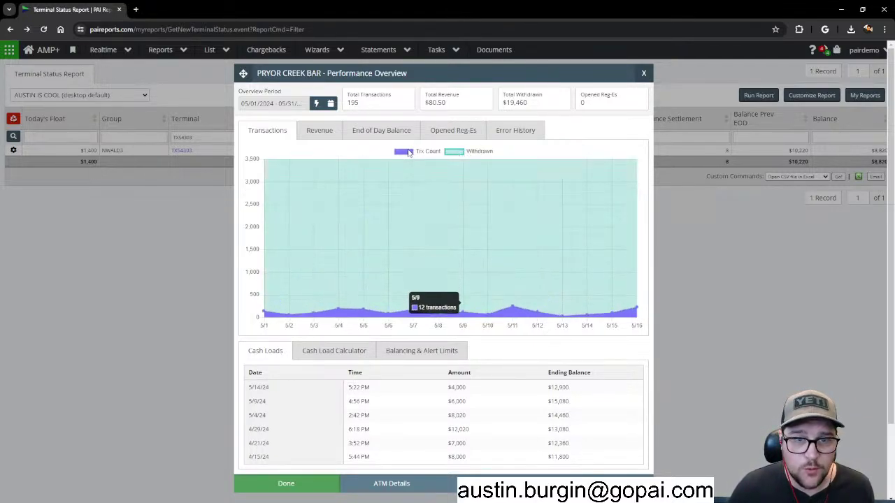
pyautogui.click(413, 151)
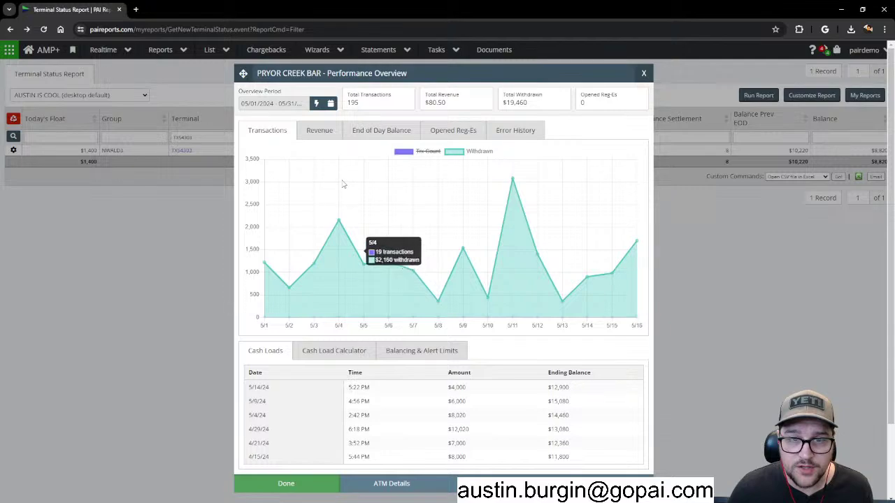
pyautogui.click(425, 151)
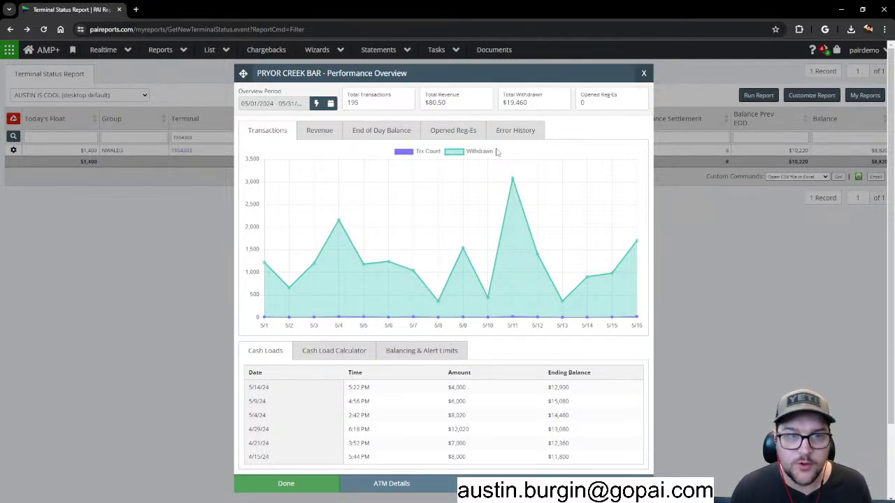
pyautogui.moveTo(320, 254)
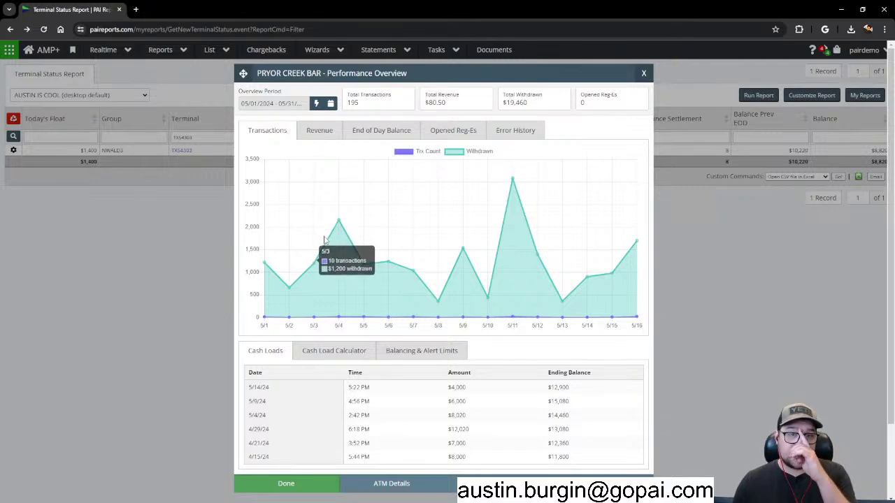
# Review the terminal's Revenue, End of Day Balance and Opened Reg-Es views for the selected period
pyautogui.click(324, 134)
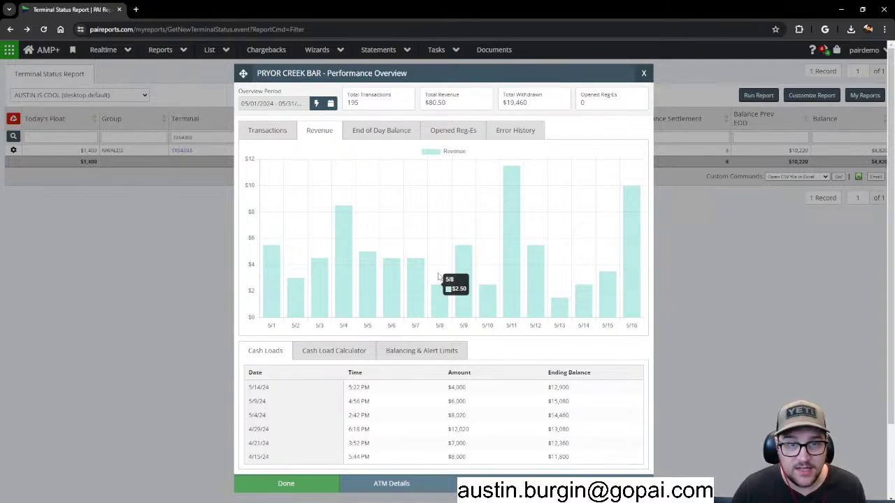
pyautogui.click(382, 135)
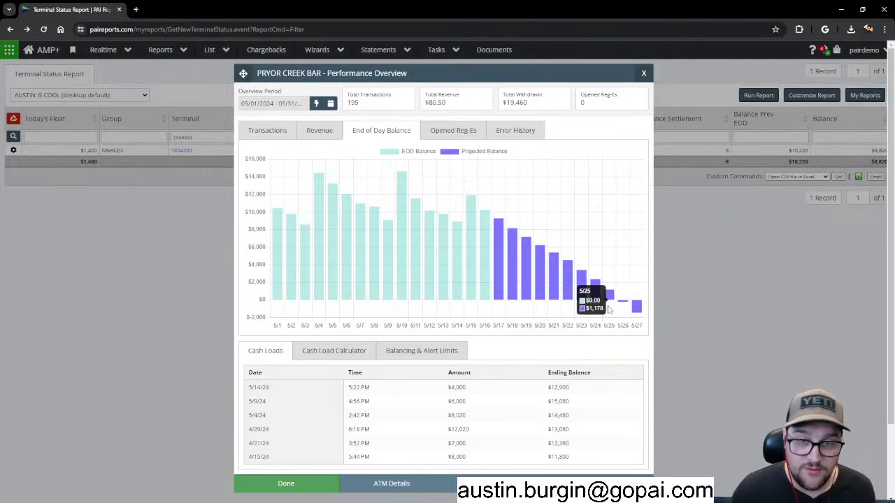
pyautogui.click(454, 133)
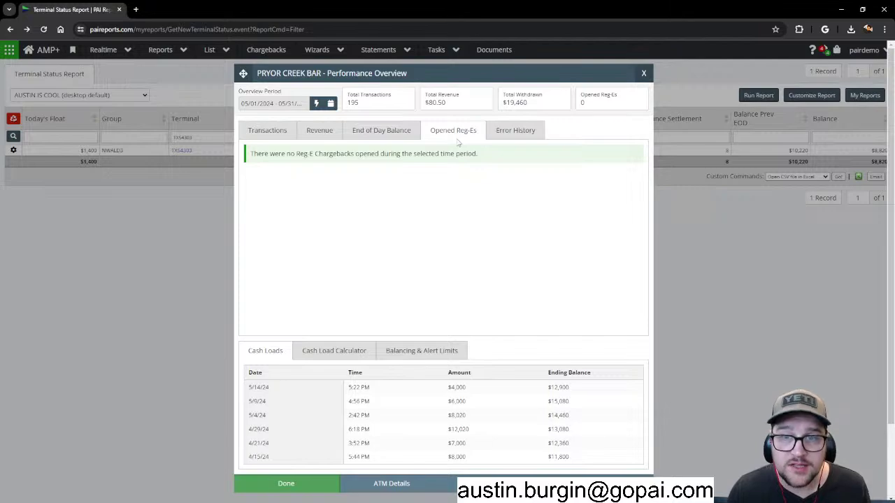
# Examine the terminal's Error History, going through the 5/7/24 reversal, chip card and error cleared events
pyautogui.click(529, 133)
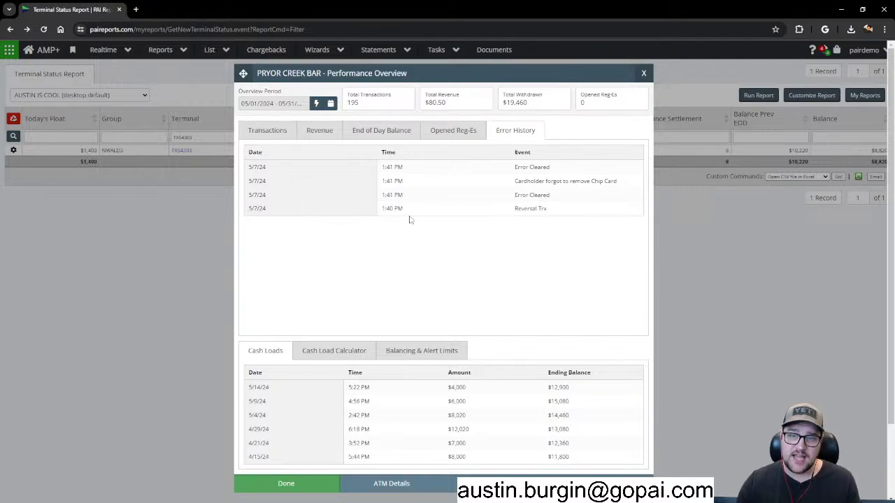
pyautogui.moveTo(518, 208); pyautogui.dragTo(604, 181)
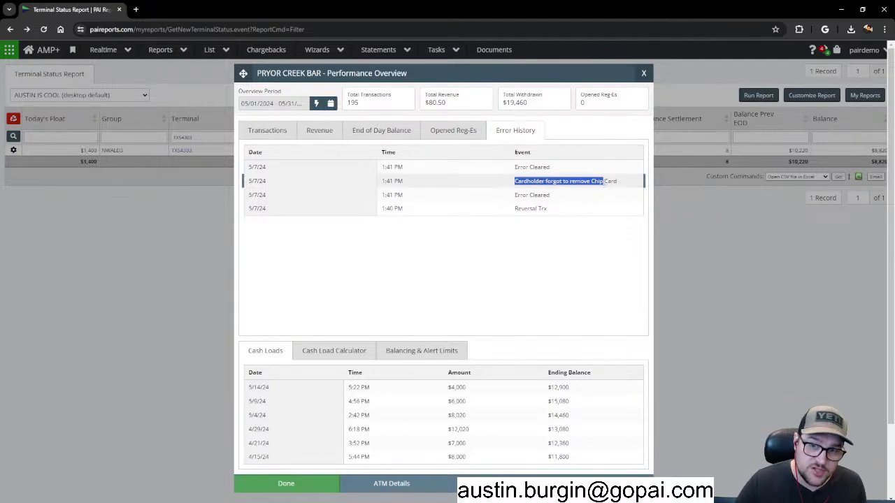
pyautogui.moveTo(551, 167); pyautogui.dragTo(512, 167)
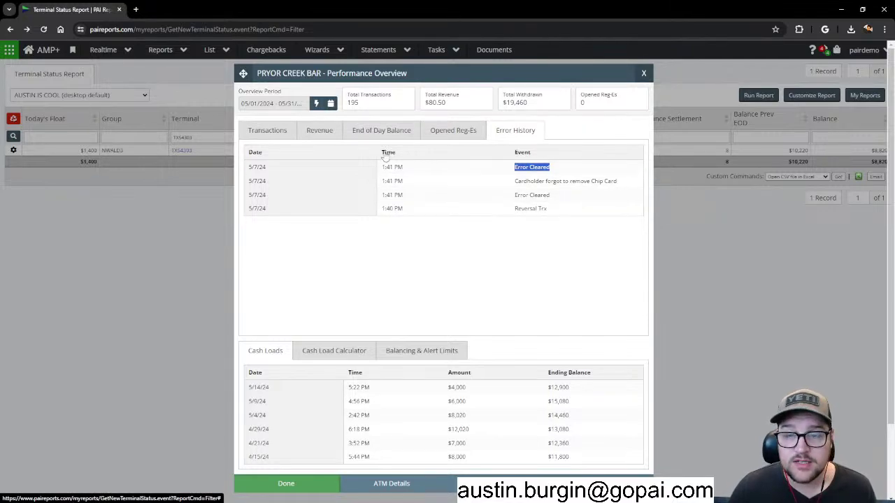
pyautogui.moveTo(548, 208); pyautogui.dragTo(511, 174)
pyautogui.click(545, 231)
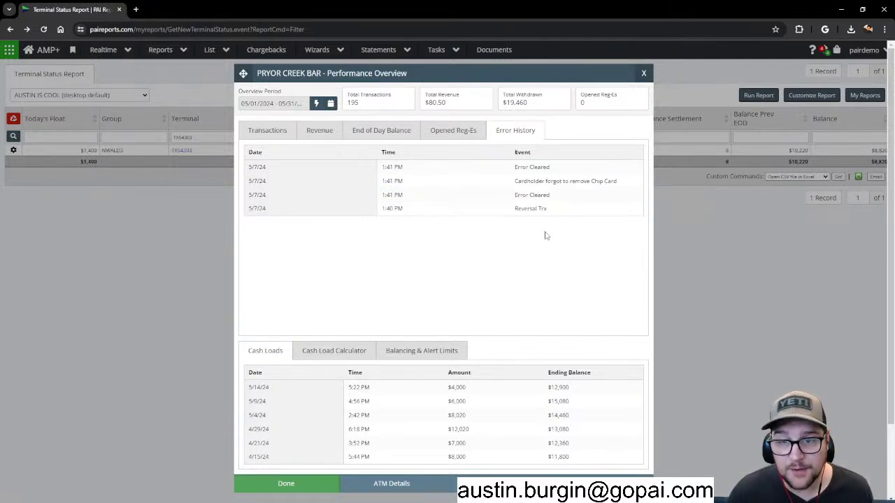
pyautogui.moveTo(548, 209); pyautogui.dragTo(517, 169)
pyautogui.click(549, 233)
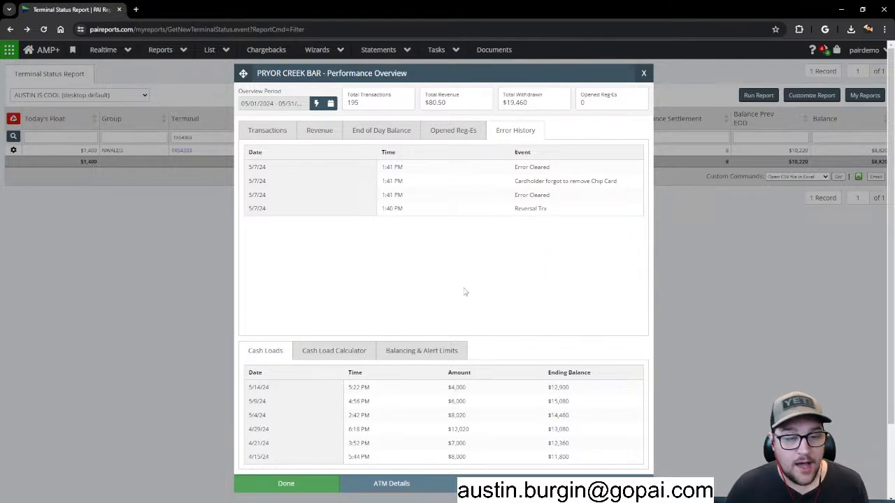
# Examine the Cash Loads history, checking the date, time, amount and ending balance of the 5/14/24 load
pyautogui.scroll(-2, 465, 292)
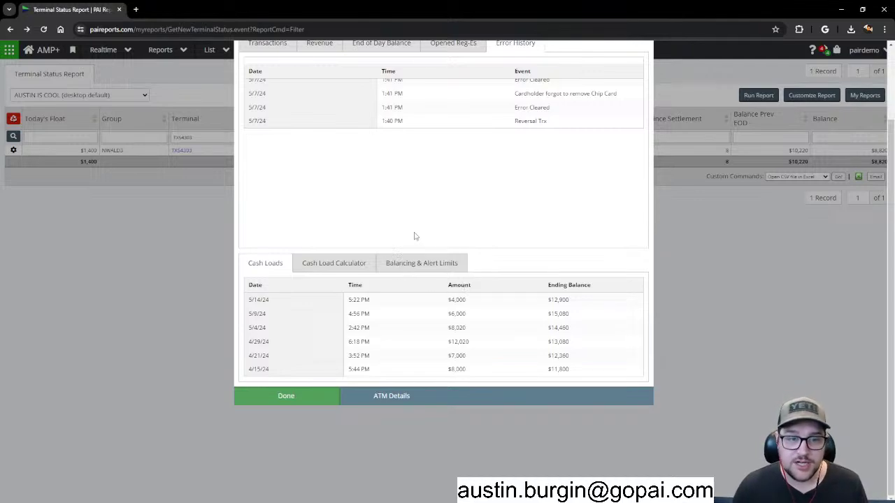
pyautogui.moveTo(248, 263); pyautogui.dragTo(285, 265)
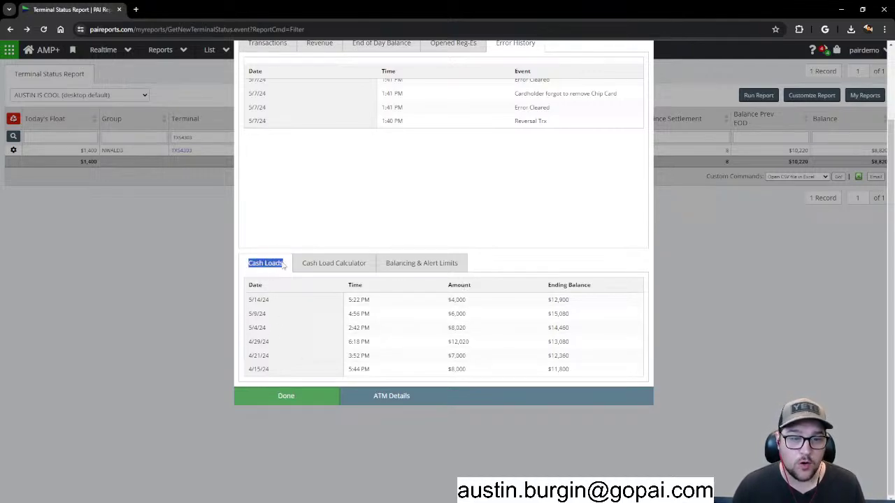
pyautogui.tripleClick(266, 302)
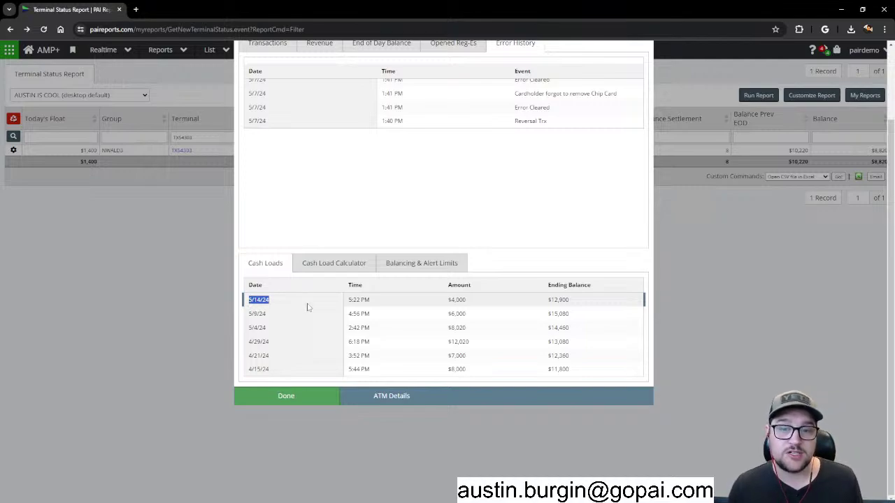
pyautogui.click(360, 301)
pyautogui.moveTo(448, 299); pyautogui.dragTo(603, 301)
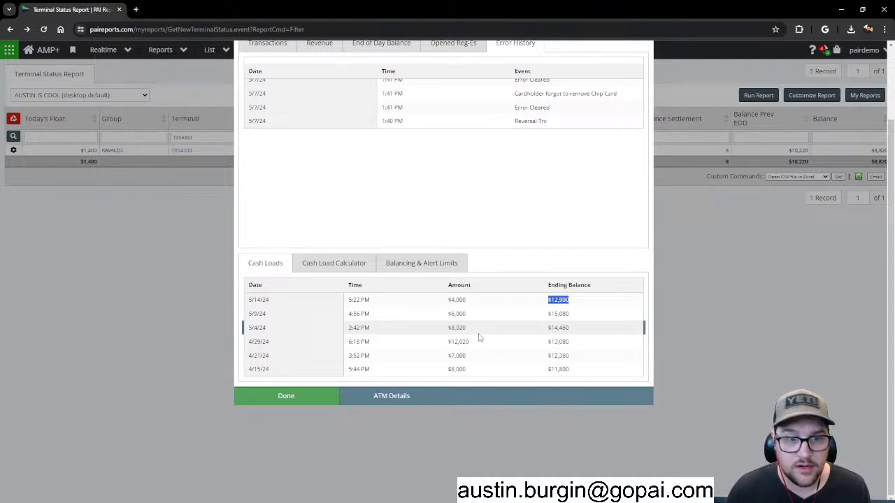
# Forecast a cash load to last 28 days with the Cash Load Calculator
pyautogui.click(327, 268)
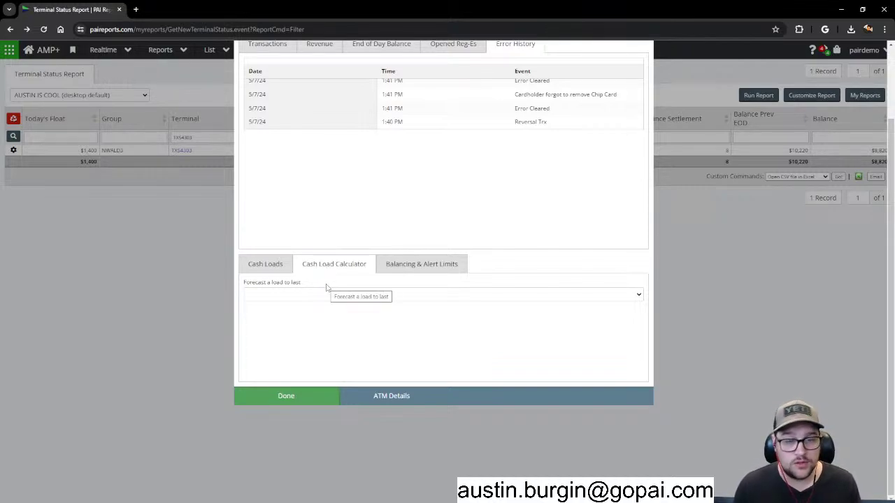
pyautogui.scroll(2, 325, 287)
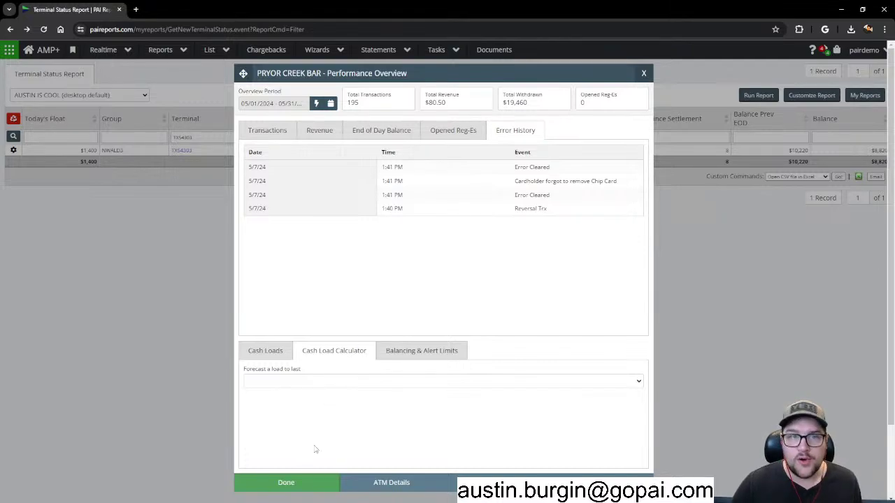
pyautogui.click(370, 384)
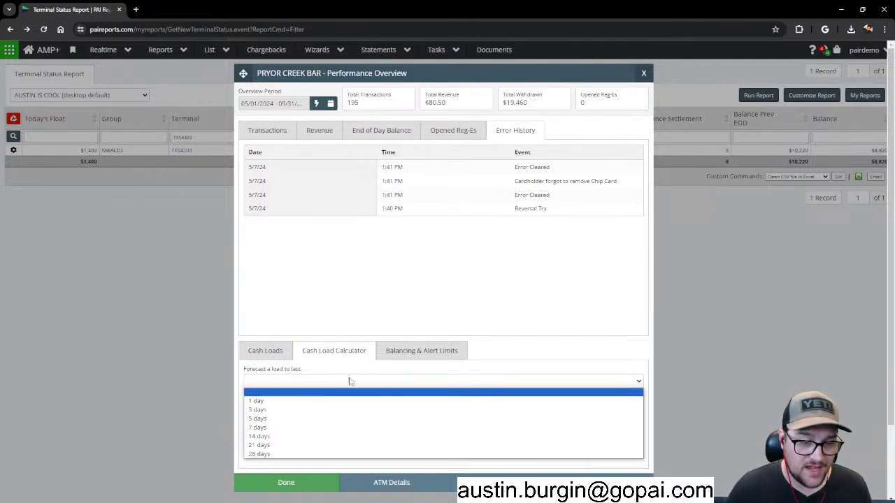
pyautogui.click(258, 455)
pyautogui.scroll(-1, 345, 383)
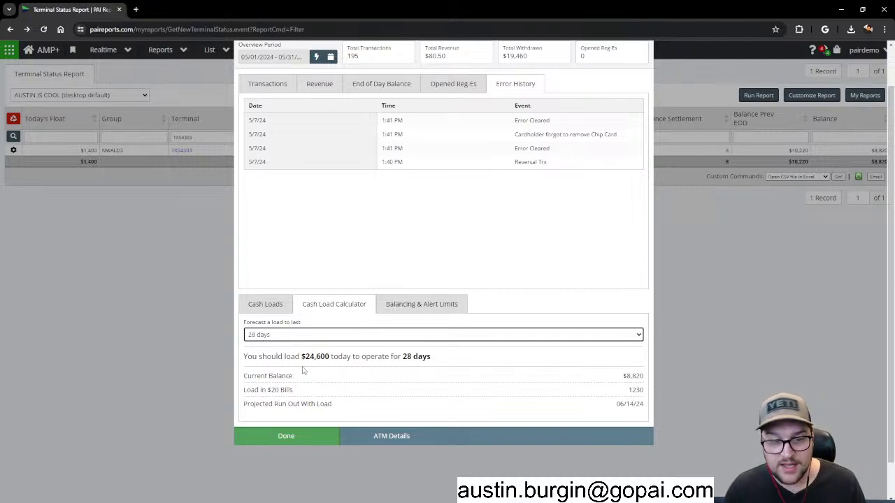
# Examine the 28-day forecast's recommended load amount and the projected run-out date with that load
pyautogui.moveTo(300, 356); pyautogui.dragTo(312, 357)
pyautogui.moveTo(327, 356); pyautogui.dragTo(329, 356)
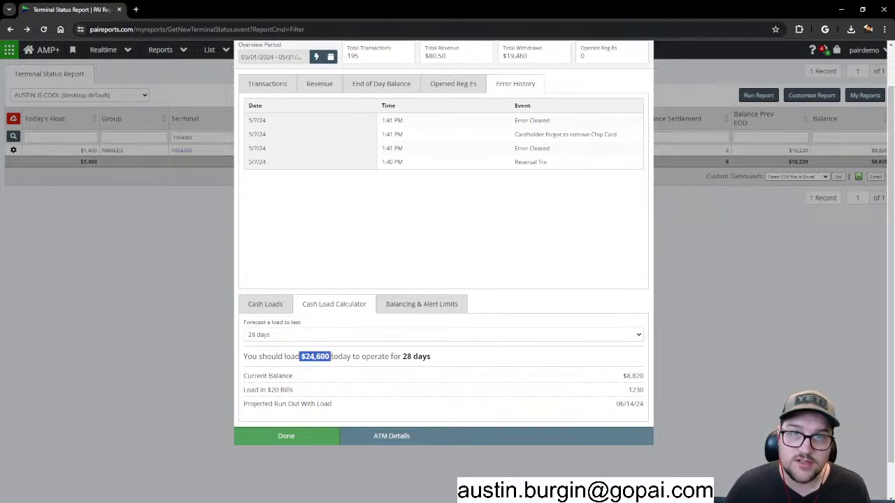
pyautogui.click(330, 356)
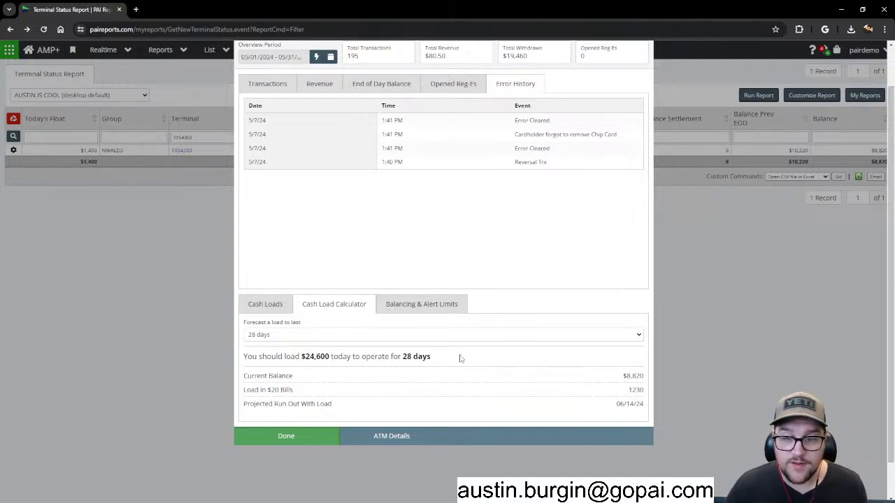
pyautogui.moveTo(615, 404); pyautogui.dragTo(644, 405)
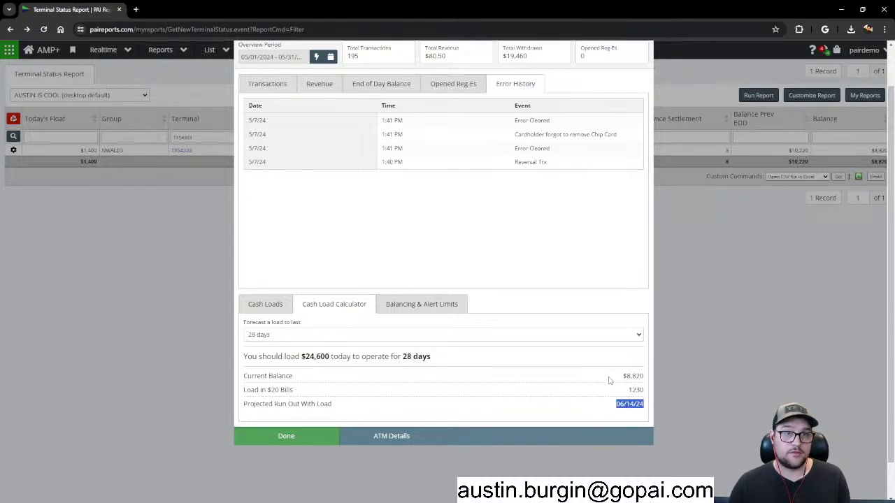
pyautogui.click(469, 239)
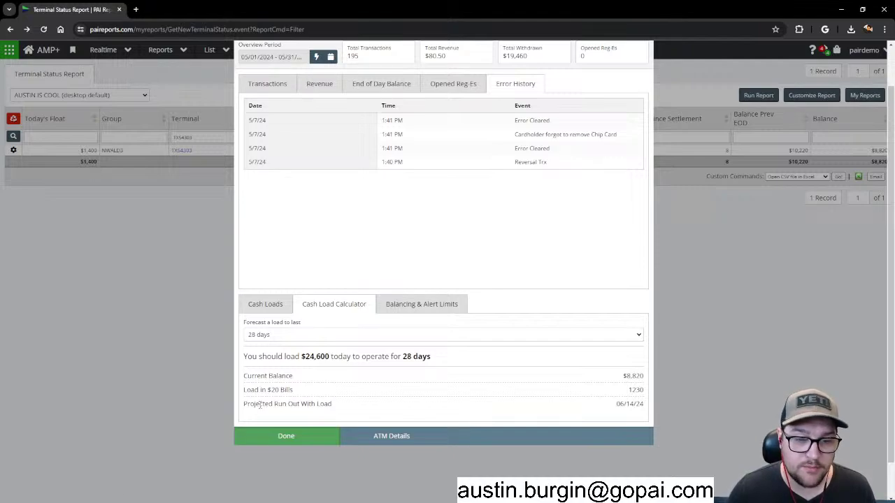
pyautogui.moveTo(304, 357); pyautogui.dragTo(340, 357)
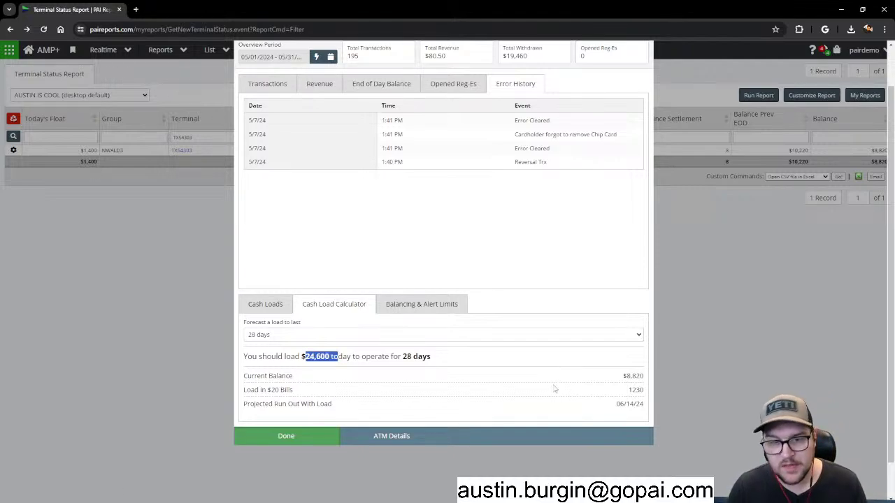
# Open the terminal's Balancing & Alert Limits and set the balancing method to Manual
pyautogui.click(400, 307)
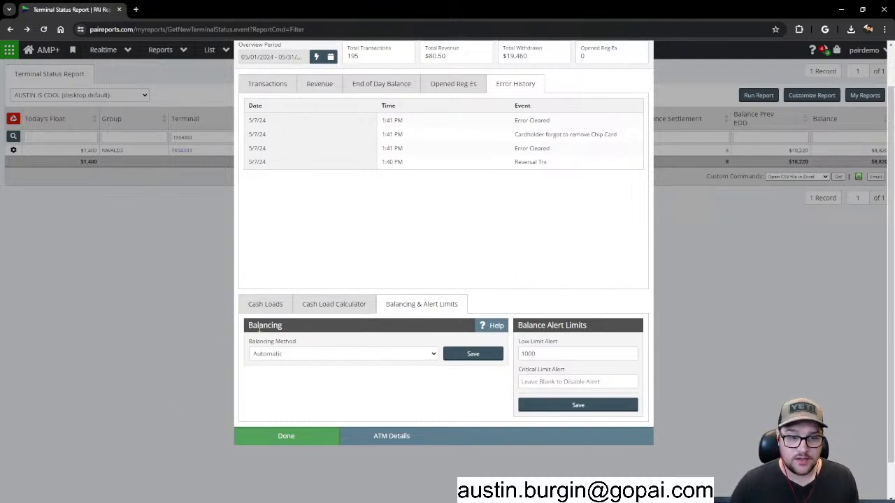
pyautogui.moveTo(271, 342); pyautogui.dragTo(289, 349)
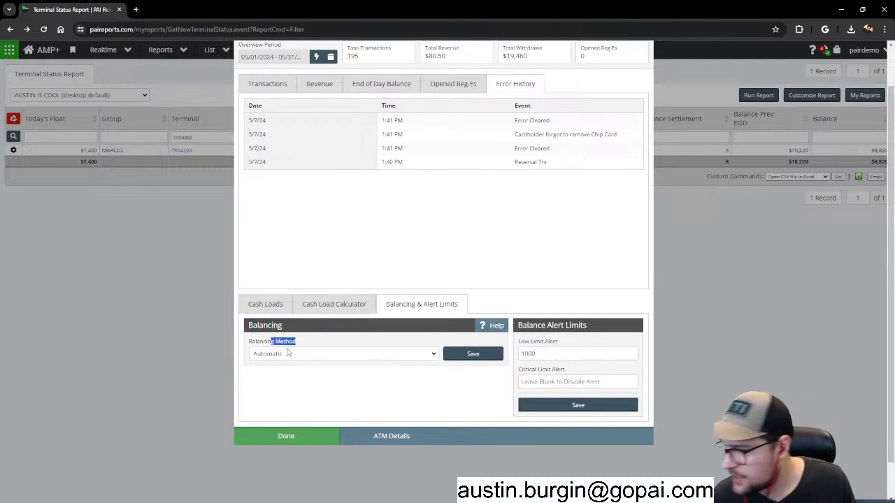
pyautogui.click(281, 355)
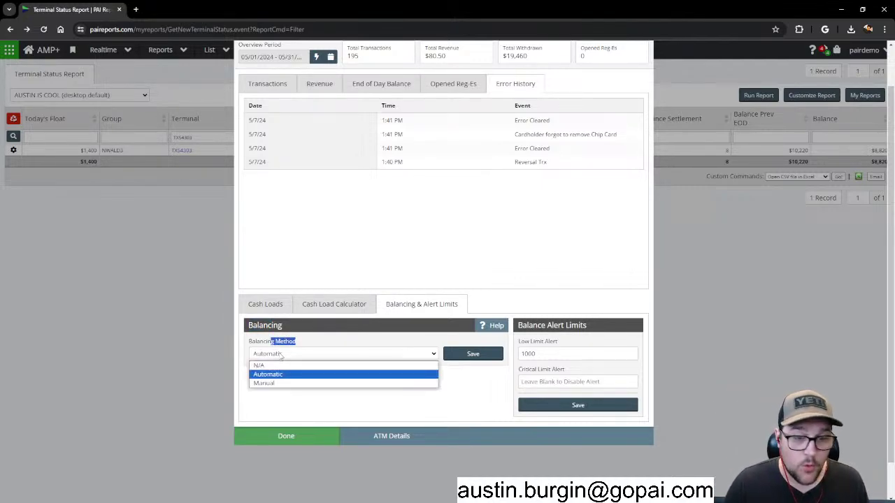
pyautogui.click(265, 383)
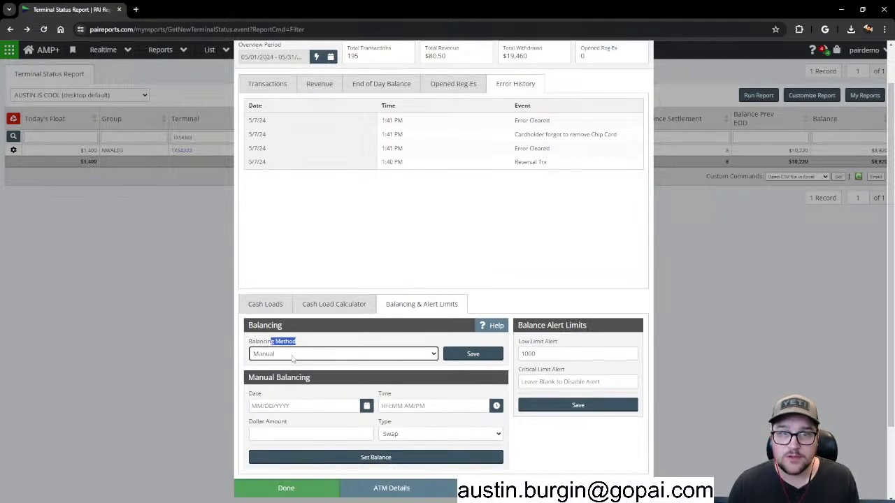
# Fill in the manual balancing date as today, 05/17/2024, and the time as 12:31 PM
pyautogui.scroll(-1, 292, 358)
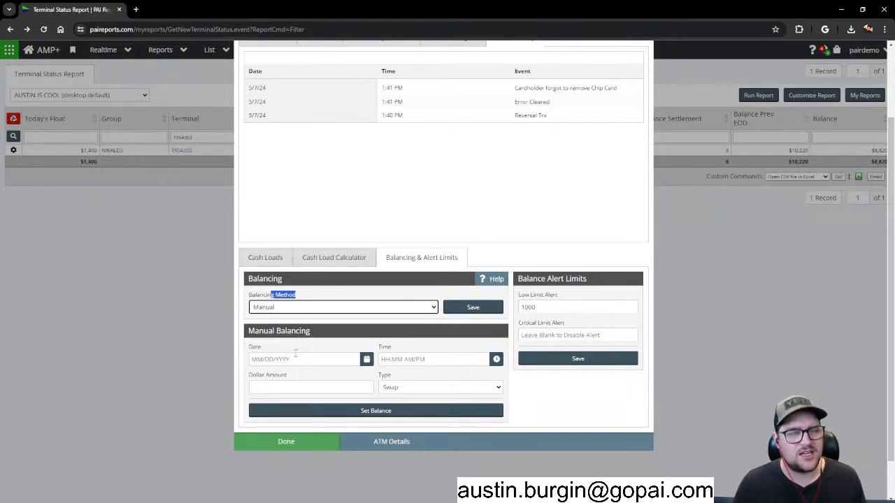
pyautogui.click(302, 358)
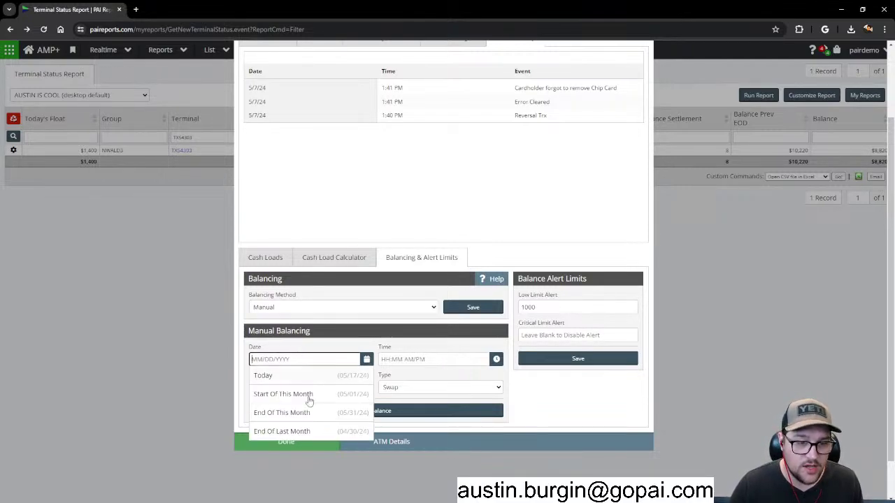
pyautogui.click(302, 378)
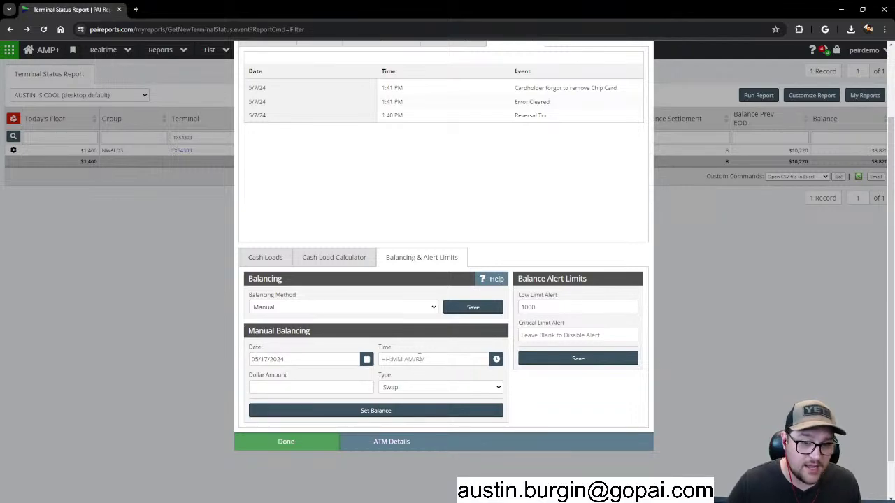
pyautogui.click(495, 359)
pyautogui.click(389, 360)
pyautogui.write('12')
pyautogui.click(423, 359)
pyautogui.write('31')
pyautogui.click(468, 359)
pyautogui.click(461, 380)
# Enter a manual balancing dollar amount of 20 and set the type to Deposit
pyautogui.click(296, 388)
pyautogui.write('20')
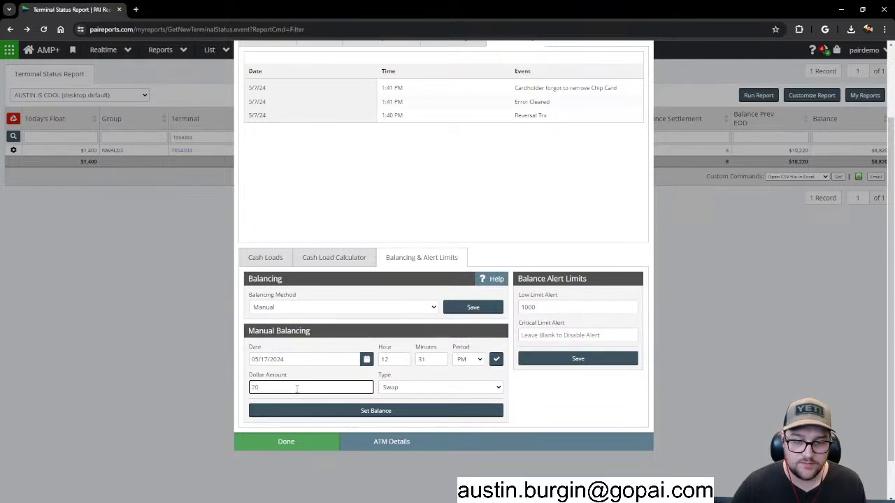
pyautogui.scroll(-1, 297, 389)
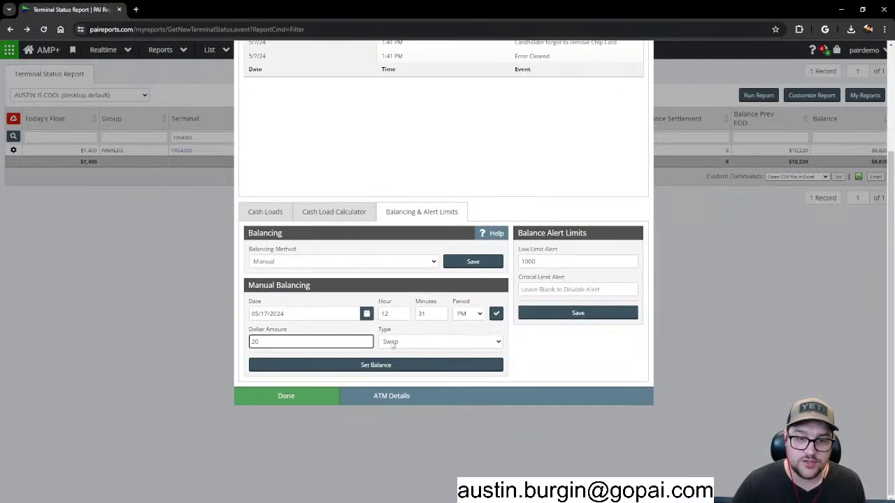
pyautogui.click(393, 342)
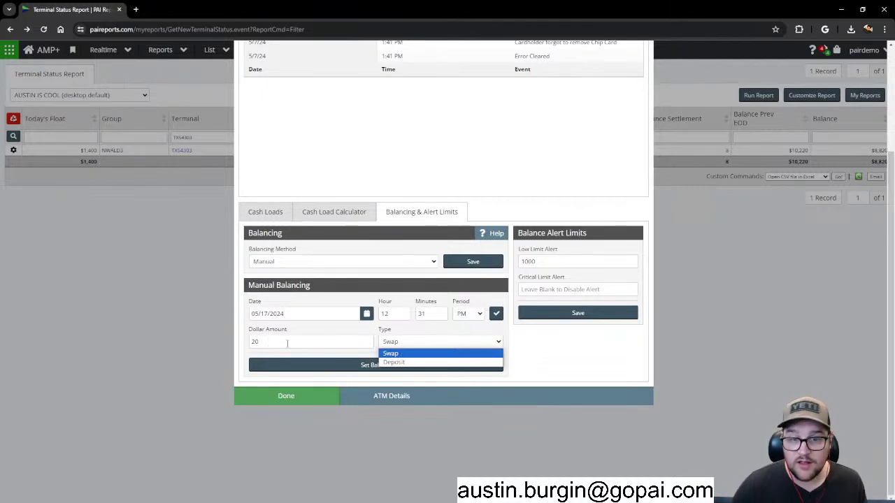
pyautogui.click(393, 362)
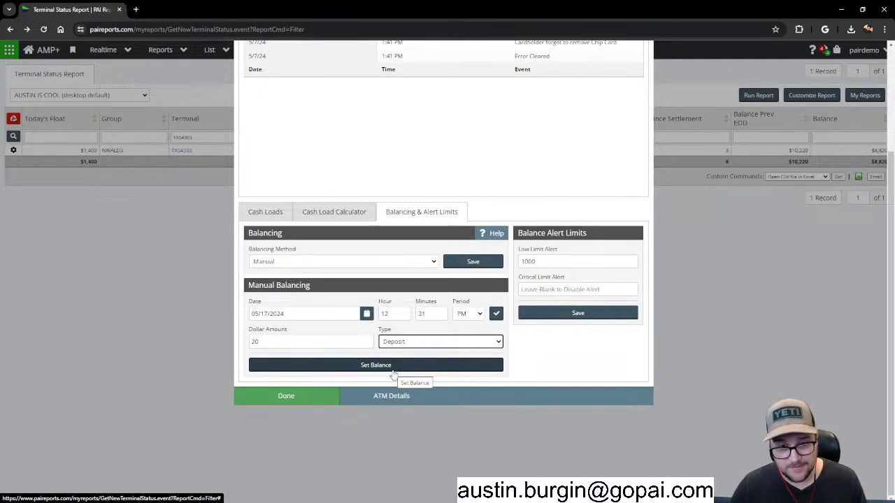
# Set the balancing method back to Automatic and check the Cash Loads history
pyautogui.click(338, 261)
pyautogui.click(325, 283)
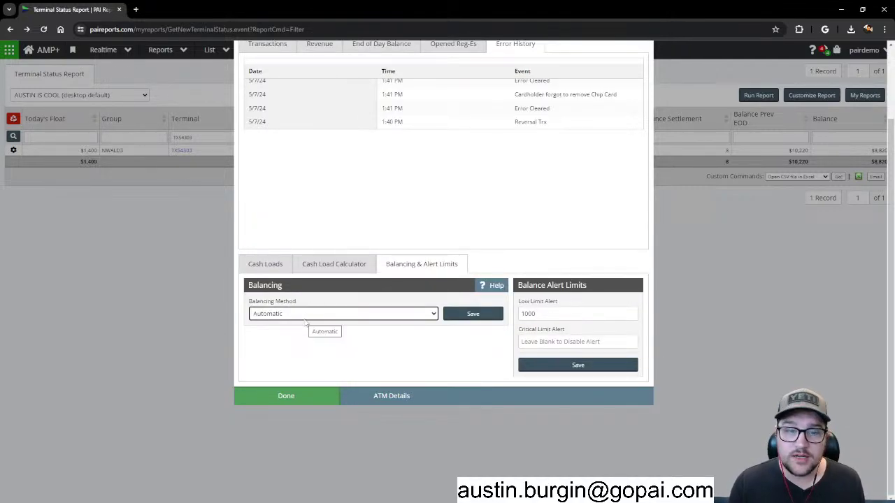
pyautogui.click(276, 265)
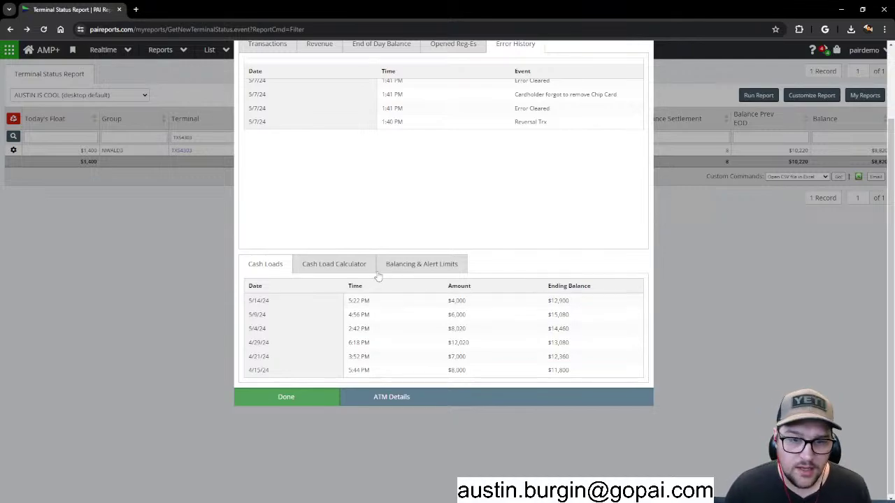
# Examine the terminal's Balance Alert Limits, focusing on the Low Limit Alert value
pyautogui.click(401, 266)
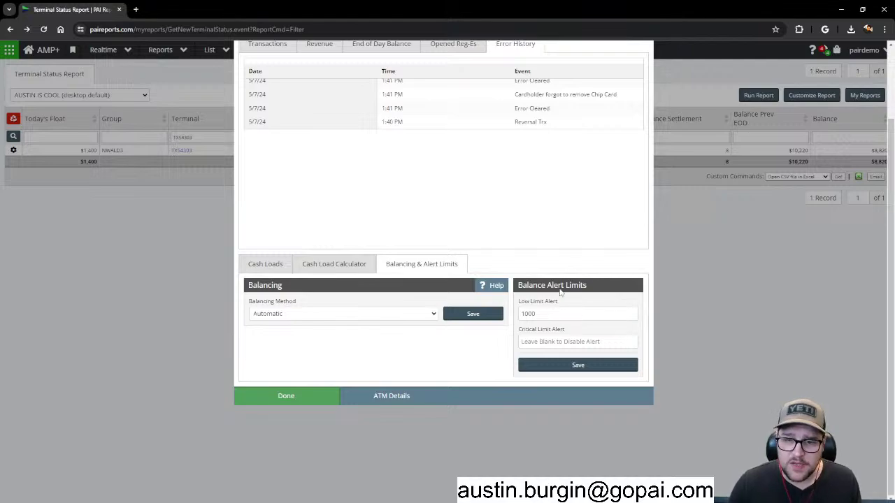
pyautogui.moveTo(516, 287); pyautogui.dragTo(592, 288)
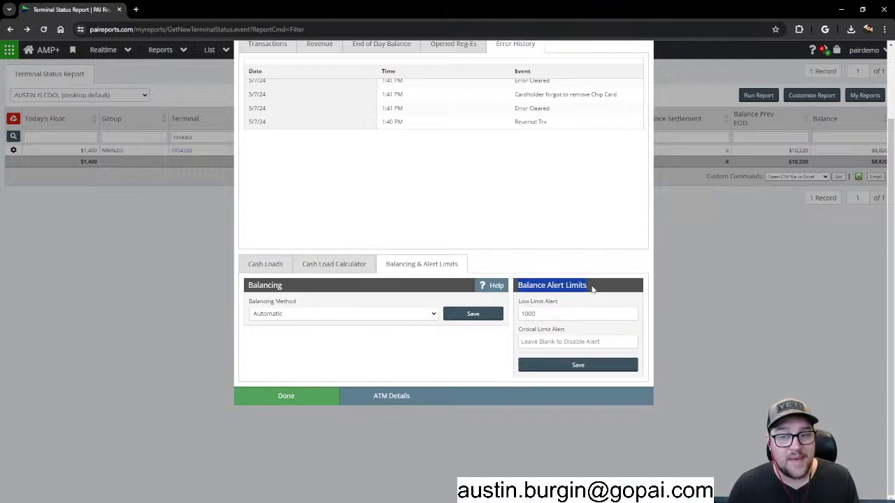
pyautogui.click(592, 289)
pyautogui.scroll(1, 471, 232)
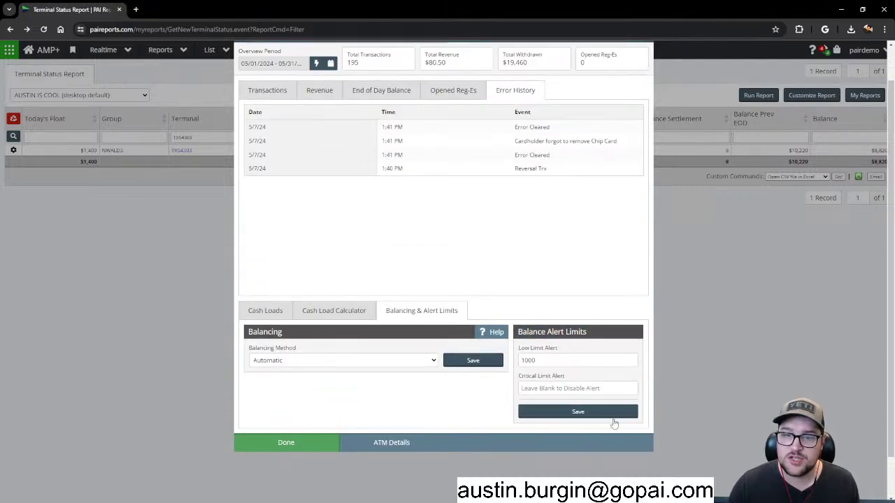
pyautogui.moveTo(520, 348); pyautogui.dragTo(565, 349)
pyautogui.click(564, 351)
pyautogui.click(548, 360)
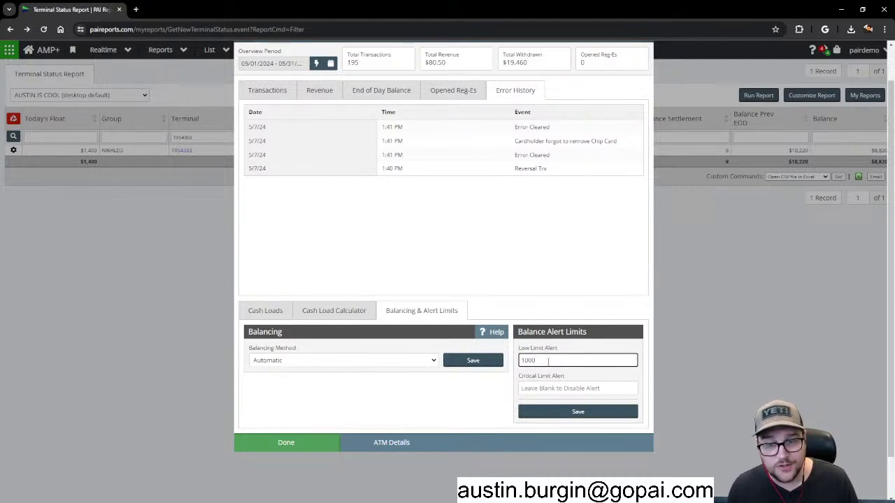
pyautogui.moveTo(519, 360); pyautogui.dragTo(524, 361)
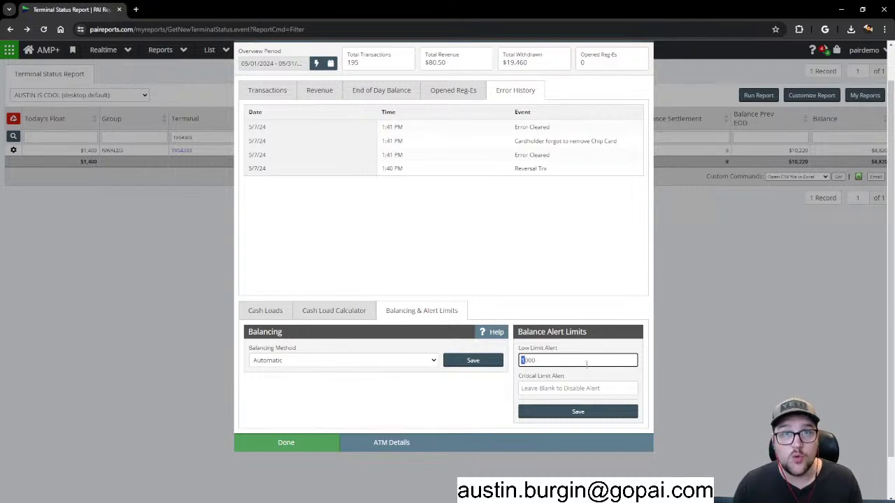
pyautogui.click(570, 298)
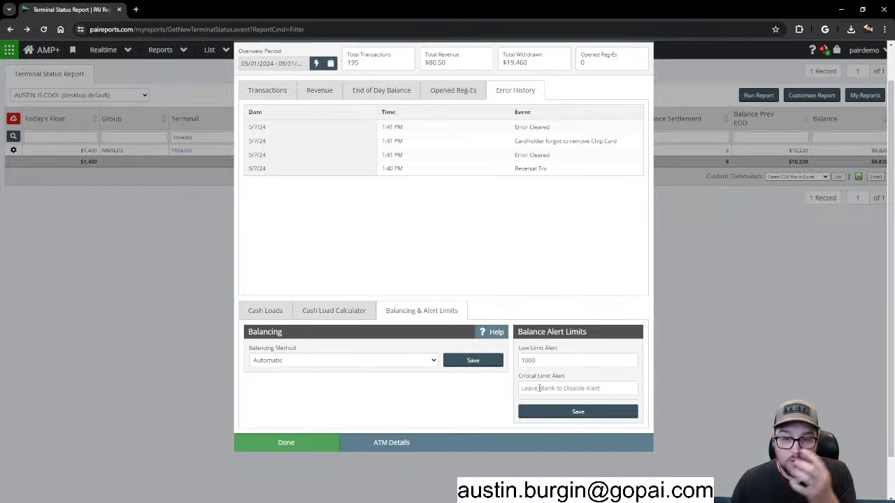
# Enter 200 as the Critical Limit Alert, then clear the field again without saving
pyautogui.click(545, 389)
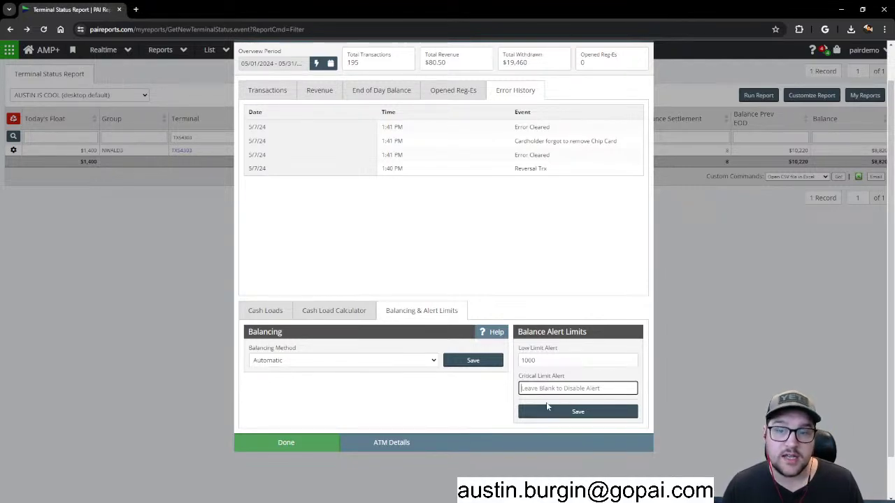
pyautogui.write('200')
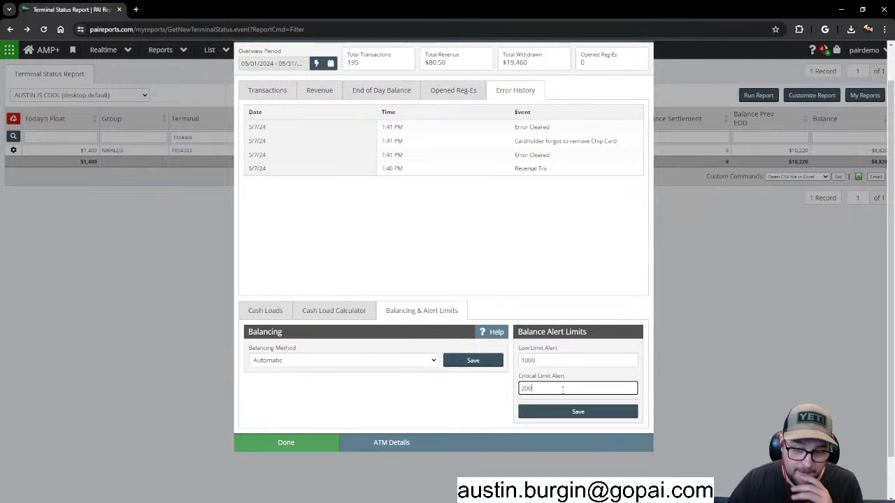
pyautogui.doubleClick(550, 391)
pyautogui.press('BackSpace')
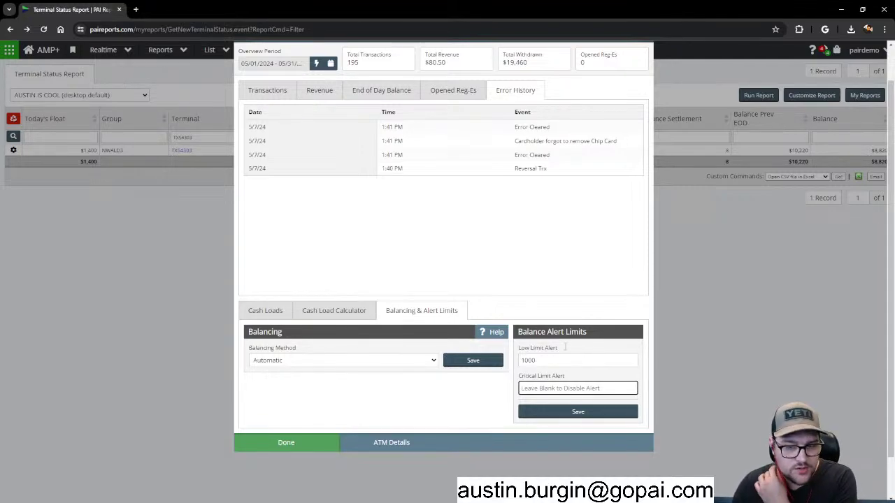
# Set the overview period to the previous month, 04/01/24 - 04/30/24, and view its Transactions and End of Day Balance charts
pyautogui.scroll(1, 478, 290)
pyautogui.click(260, 129)
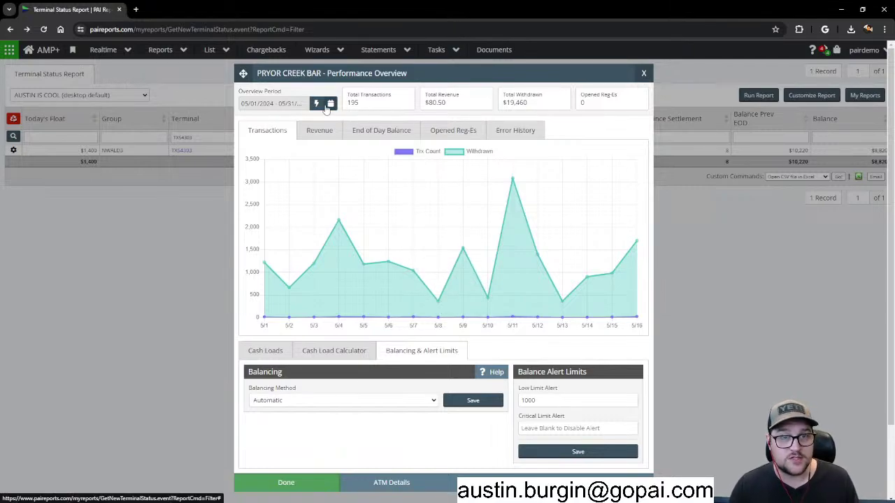
pyautogui.click(330, 103)
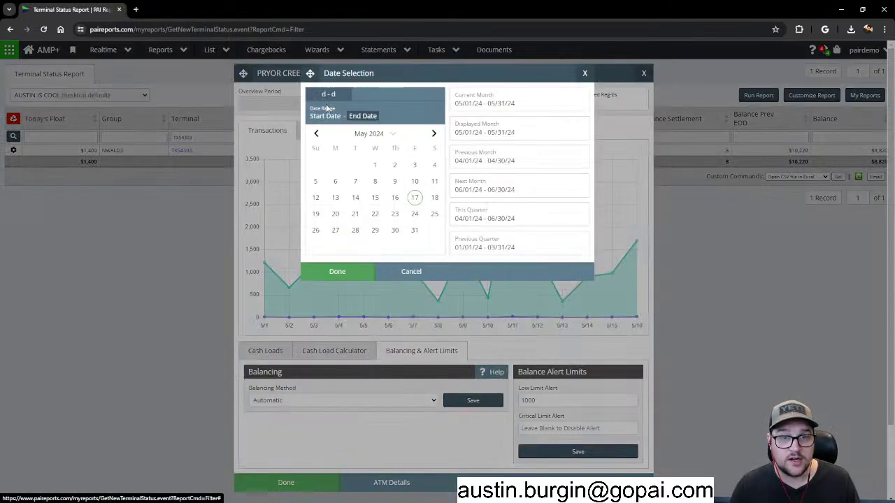
pyautogui.click(509, 160)
pyautogui.click(332, 272)
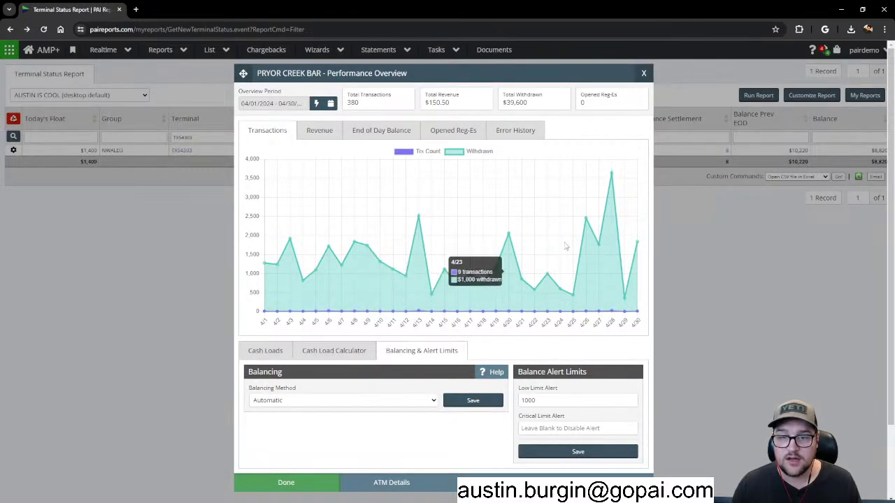
pyautogui.click(362, 135)
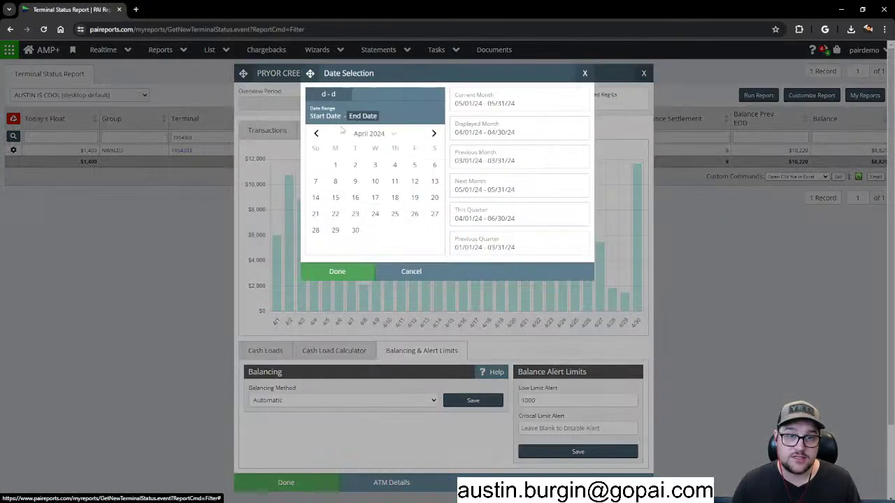
# Set the overview period to the current month, 05/01/24 - 05/31/24, check its Error History, and close the Performance Overview
pyautogui.click(481, 105)
pyautogui.click(336, 271)
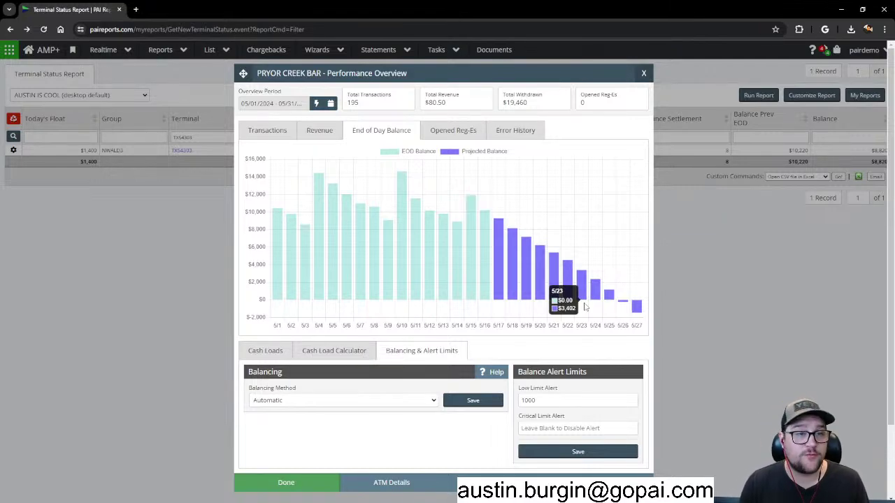
pyautogui.click(534, 130)
pyautogui.moveTo(493, 131); pyautogui.dragTo(526, 135)
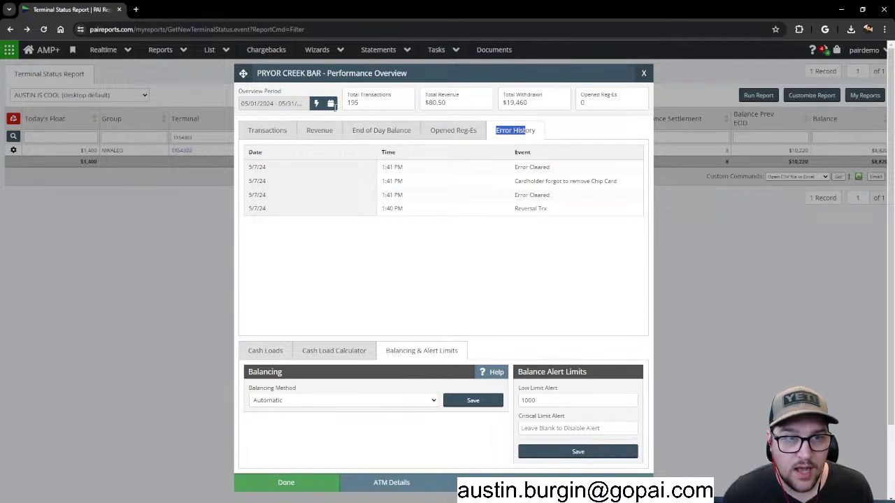
pyautogui.click(643, 73)
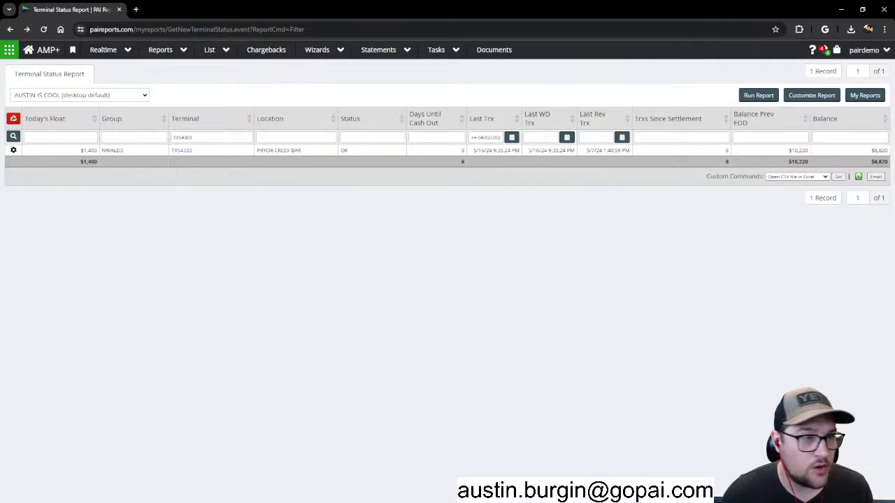
# Find the Terminal Errors report through a menu search for "terminal er" and run it for terminal TX54303
pyautogui.click(213, 152)
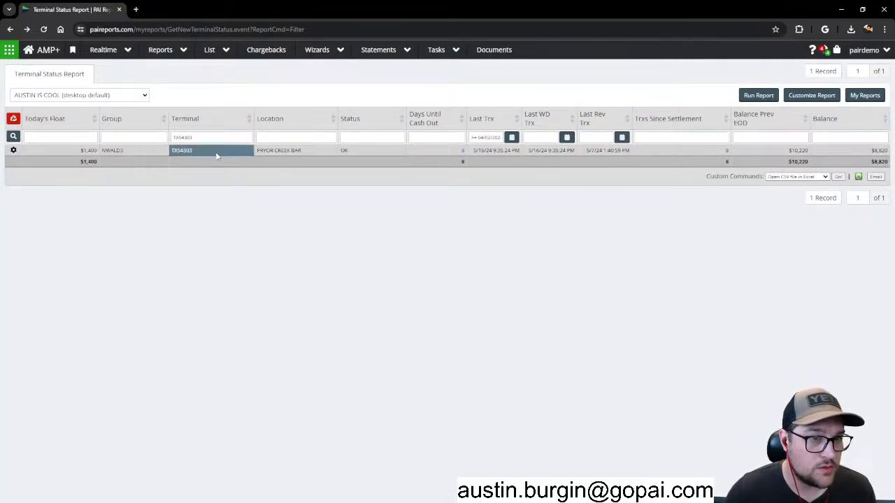
pyautogui.click(9, 50)
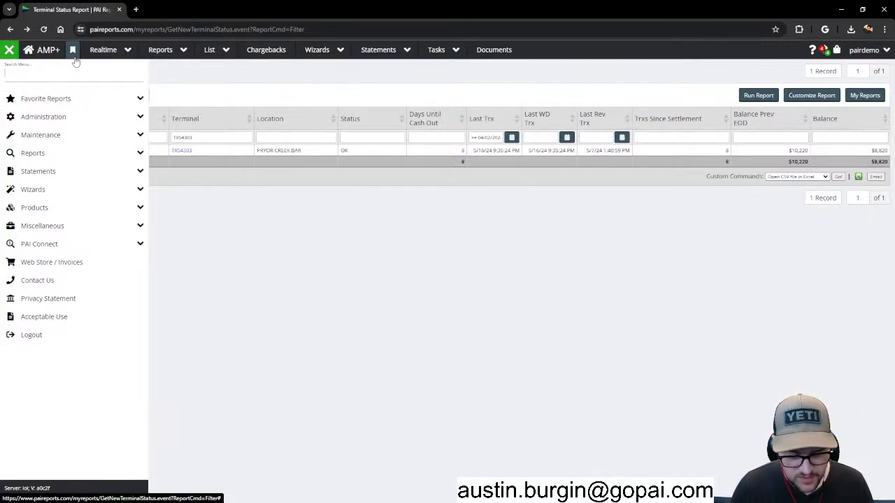
pyautogui.write('terminal;')
pyautogui.press('BackSpace')
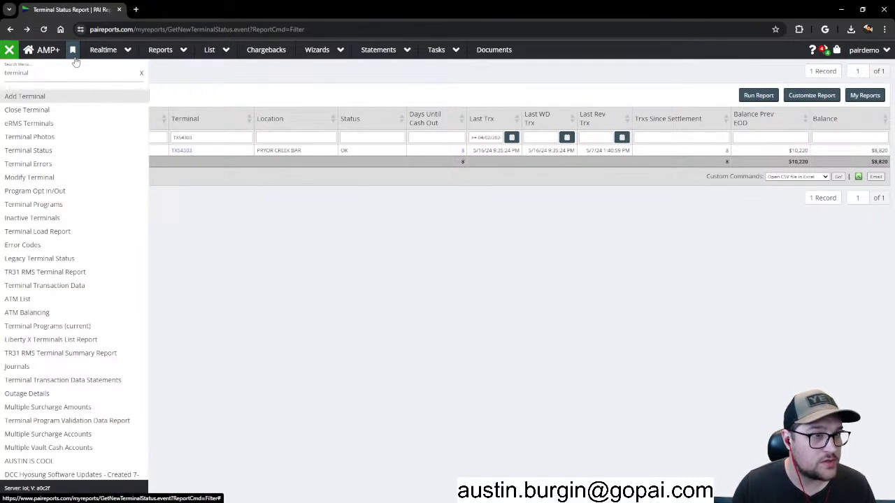
pyautogui.write('er')
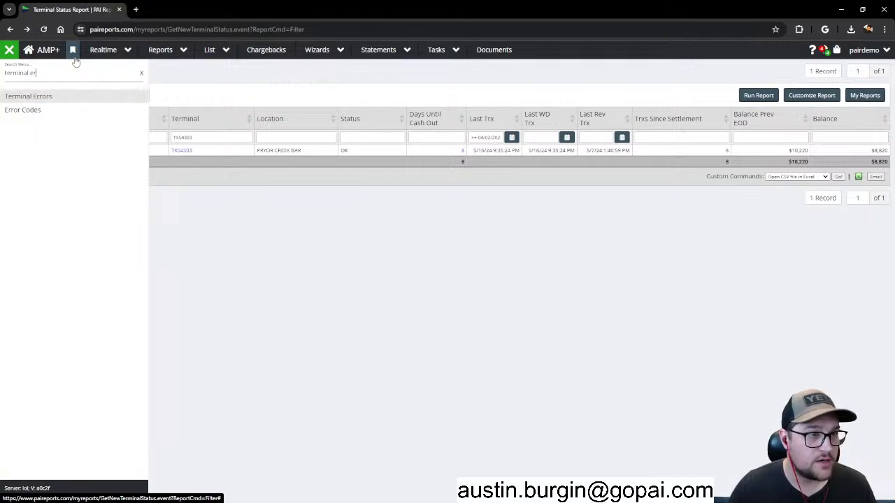
pyautogui.click(55, 101)
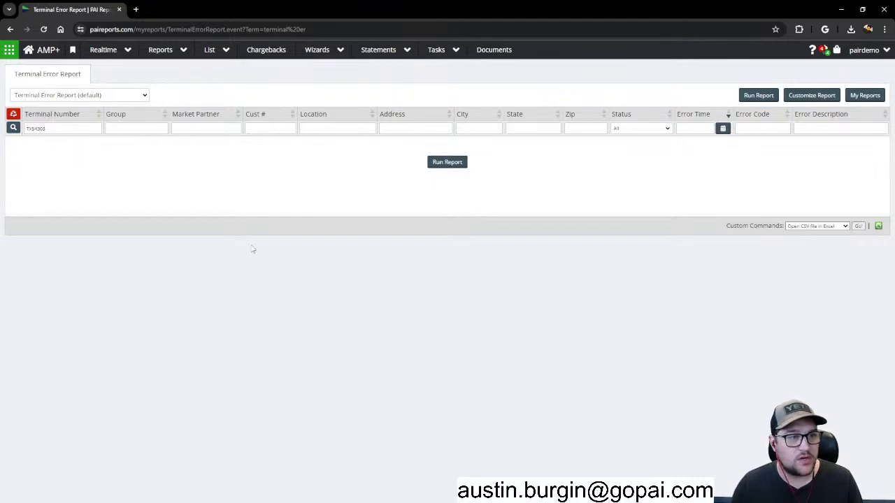
pyautogui.click(448, 162)
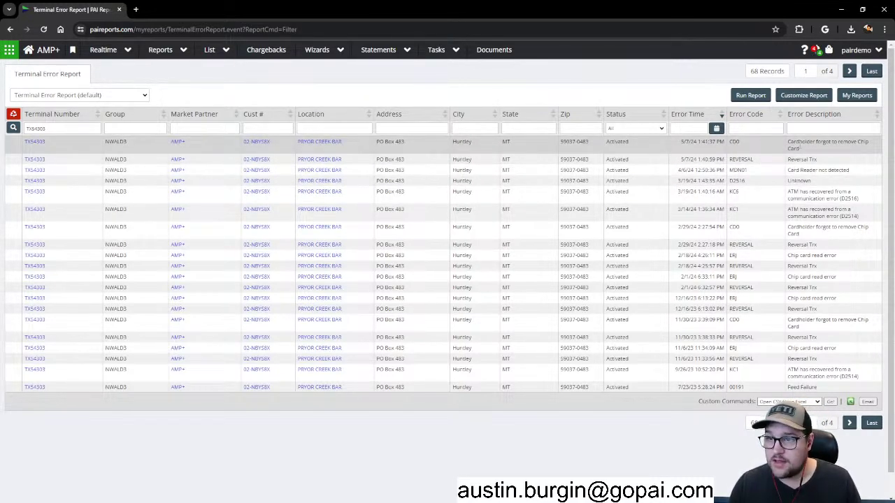
# Examine the descriptions and error times of the forgotten chip card and Reversal Trx entries in the report
pyautogui.click(803, 148)
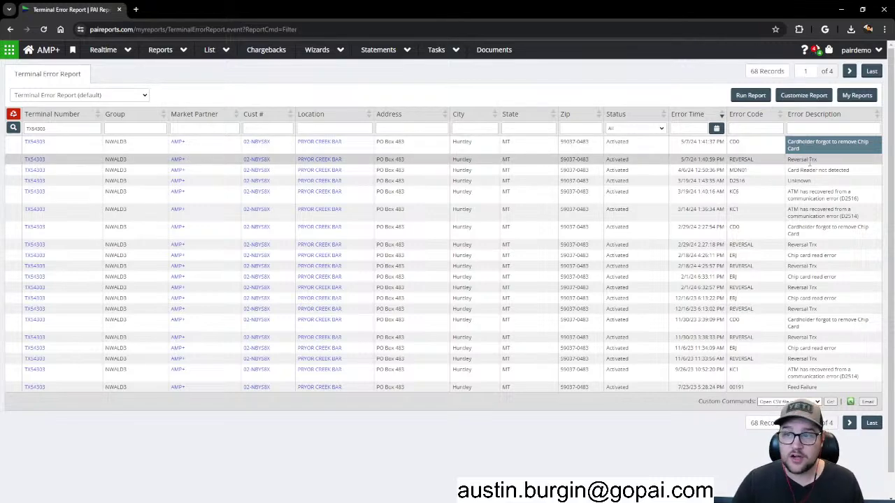
pyautogui.click(822, 160)
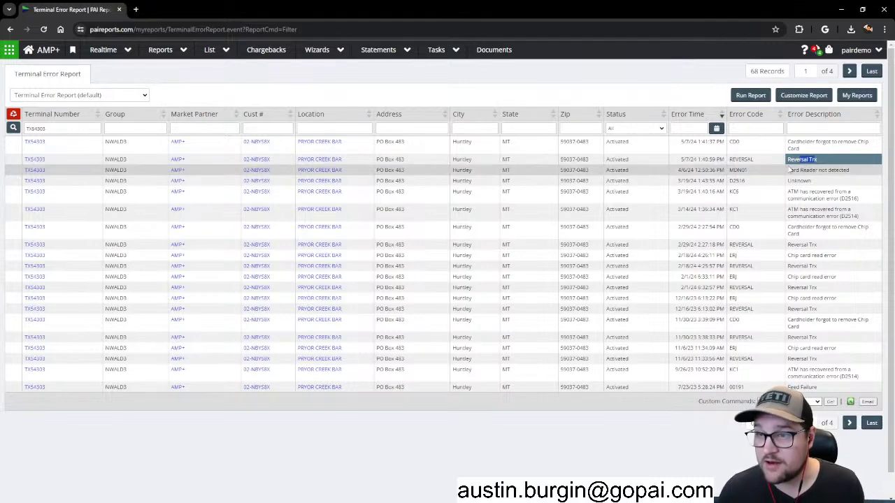
pyautogui.click(687, 160)
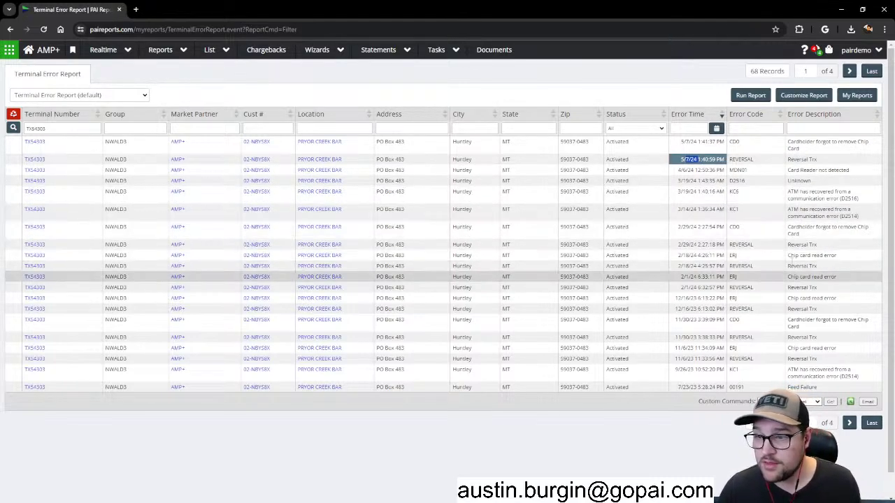
pyautogui.moveTo(811, 245); pyautogui.dragTo(676, 249)
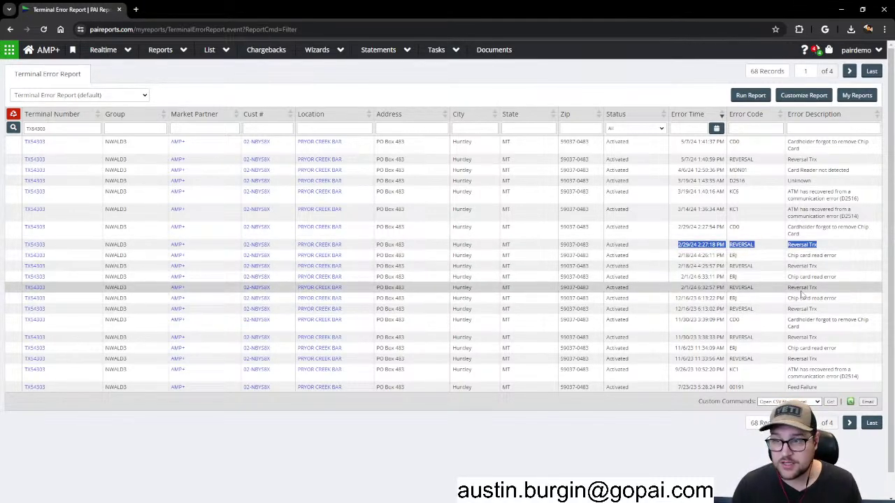
# Clear the Terminal Number filter to list errors for all terminals, and filter the report by TX54303 again
pyautogui.doubleClick(75, 127)
pyautogui.press('BackSpace')
pyautogui.press('Return')
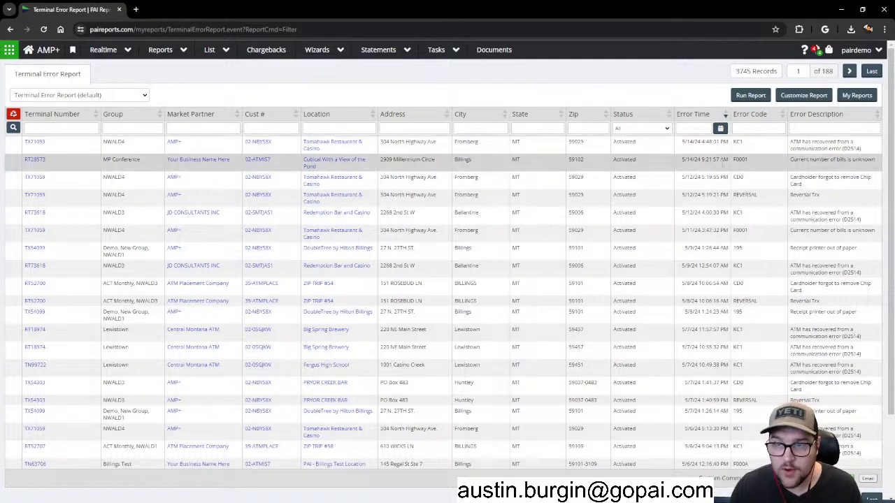
pyautogui.click(88, 127)
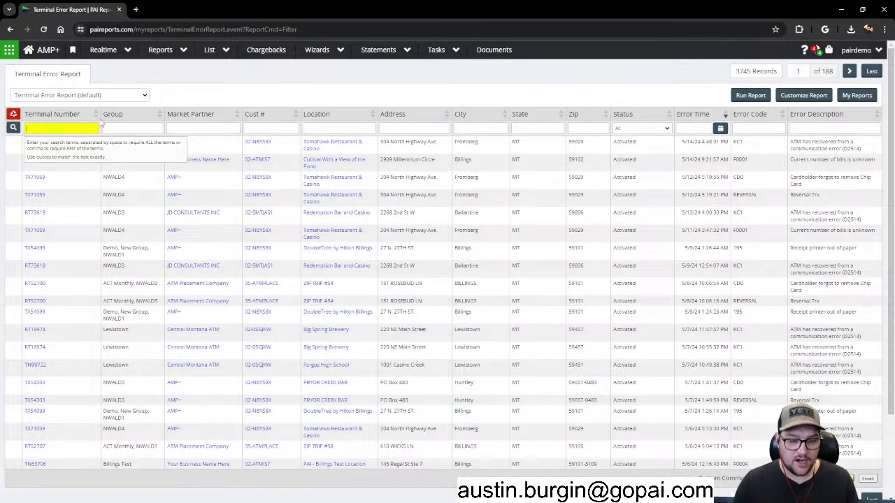
pyautogui.write('TX54303')
pyautogui.press('Return')
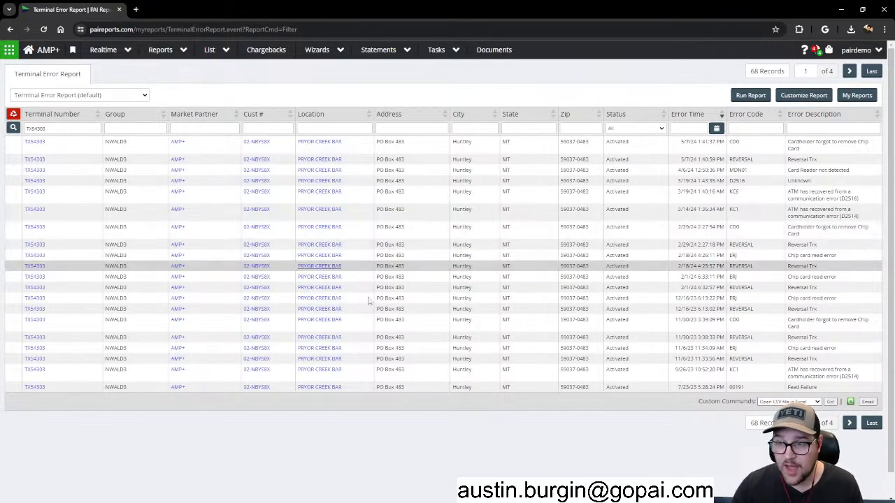
# Review the 2/1/24 Reversal Trx entry and the 3/14/24 communication error (D2514) entry in the filtered report
pyautogui.click(803, 288)
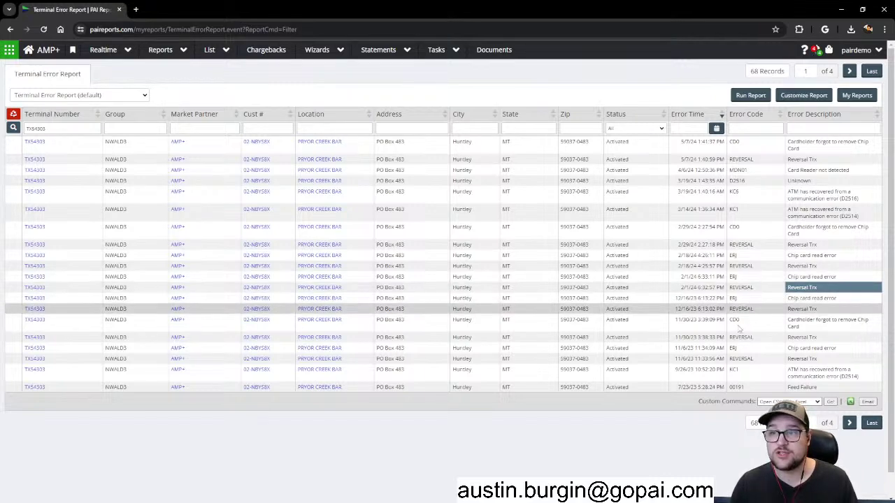
pyautogui.click(862, 217)
pyautogui.moveTo(863, 218); pyautogui.dragTo(836, 217)
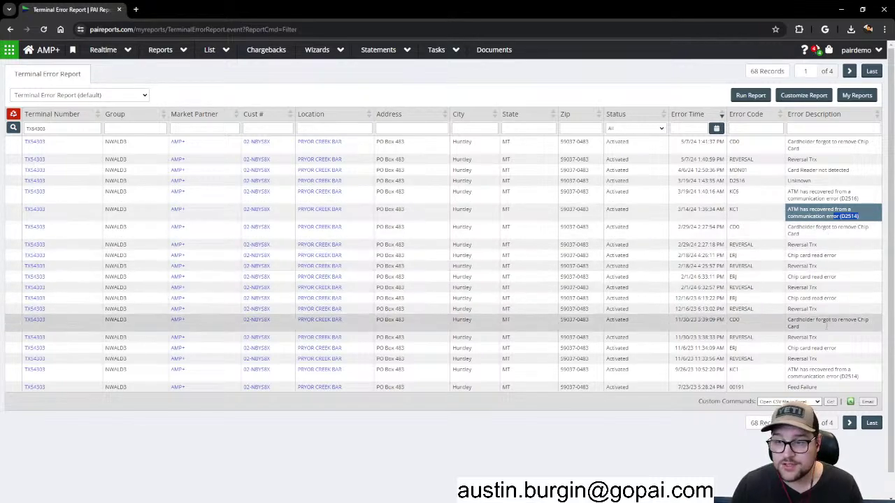
pyautogui.scroll(-1, 818, 336)
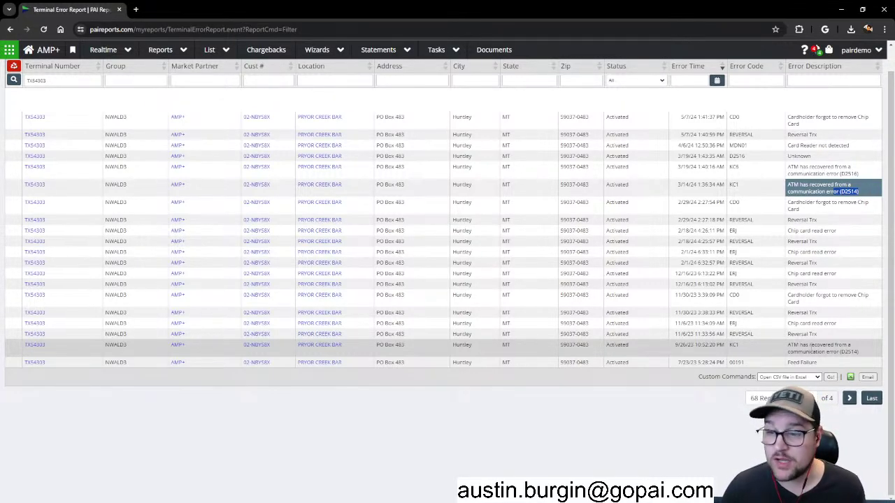
# Page through to the last page of the error report, check the oldest entry's error time, and return to the first page
pyautogui.click(849, 397)
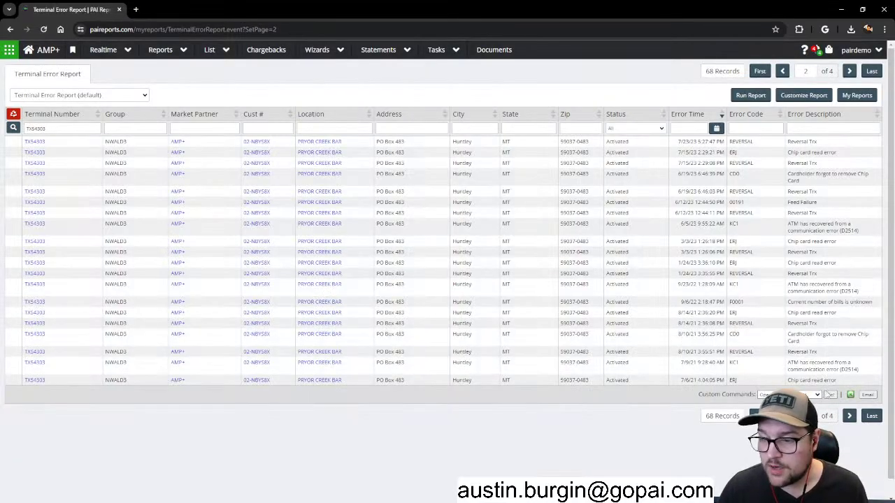
pyautogui.click(872, 416)
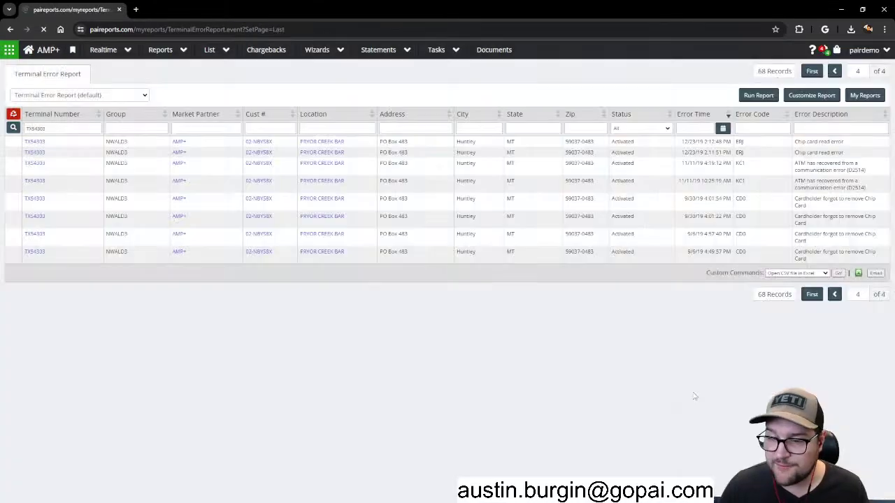
pyautogui.moveTo(687, 251); pyautogui.dragTo(730, 254)
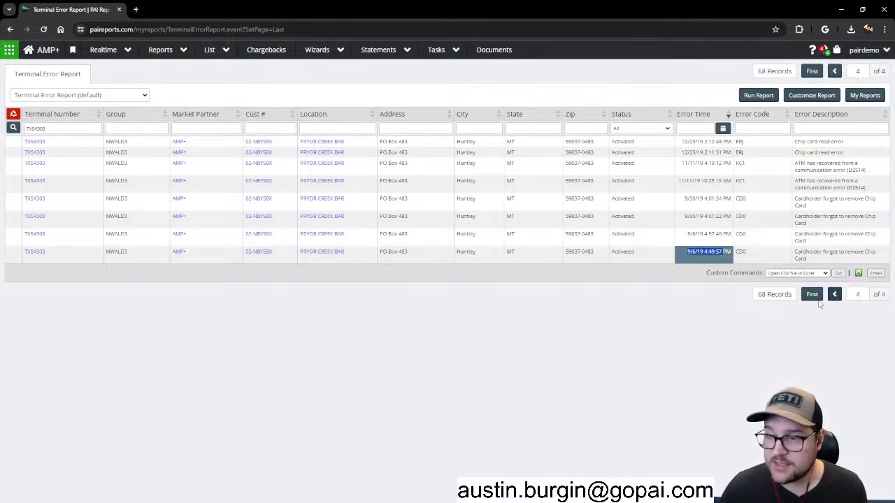
pyautogui.click(811, 295)
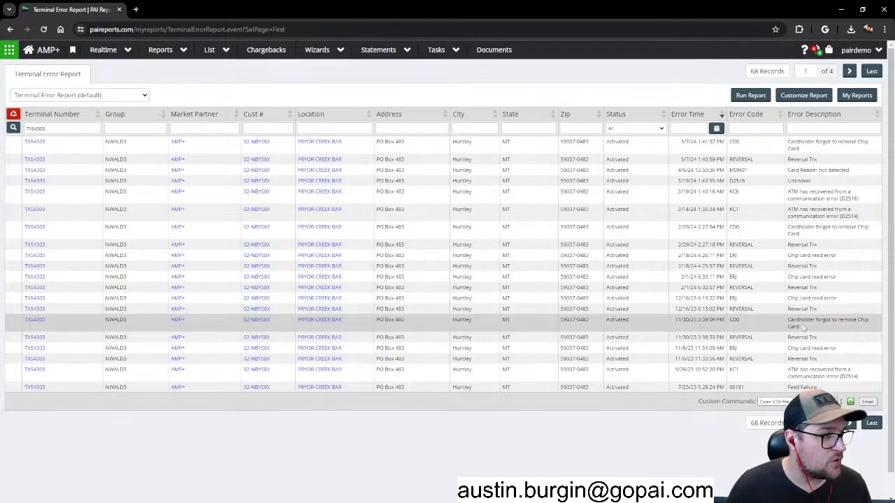
pyautogui.scroll(-1, 671, 322)
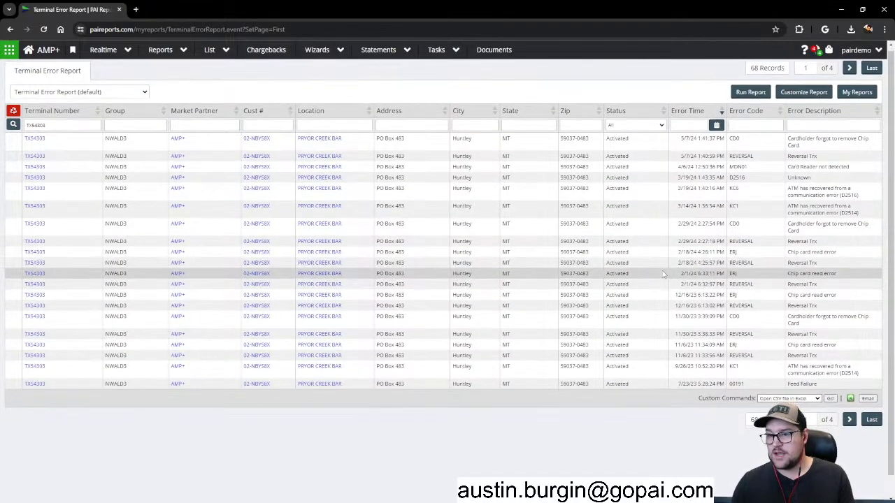
pyautogui.scroll(1, 677, 308)
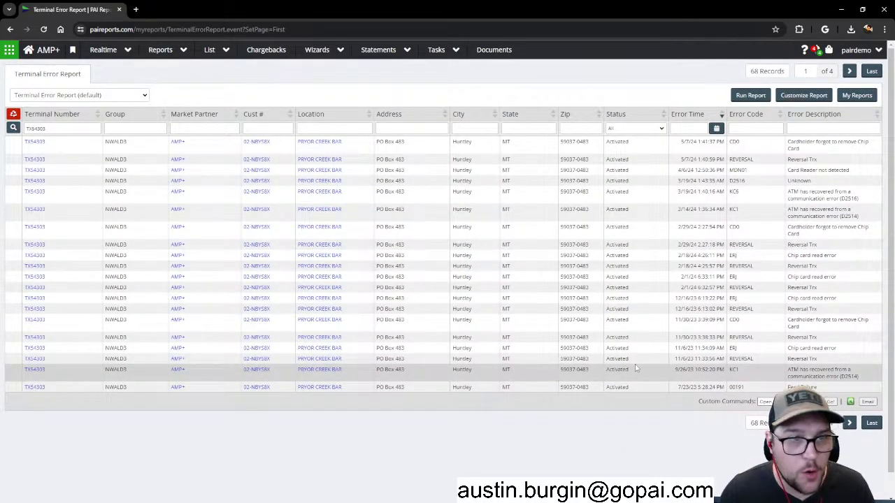
# Return to the home dashboard, unlock its widget layout, and lock it again
pyautogui.click(46, 52)
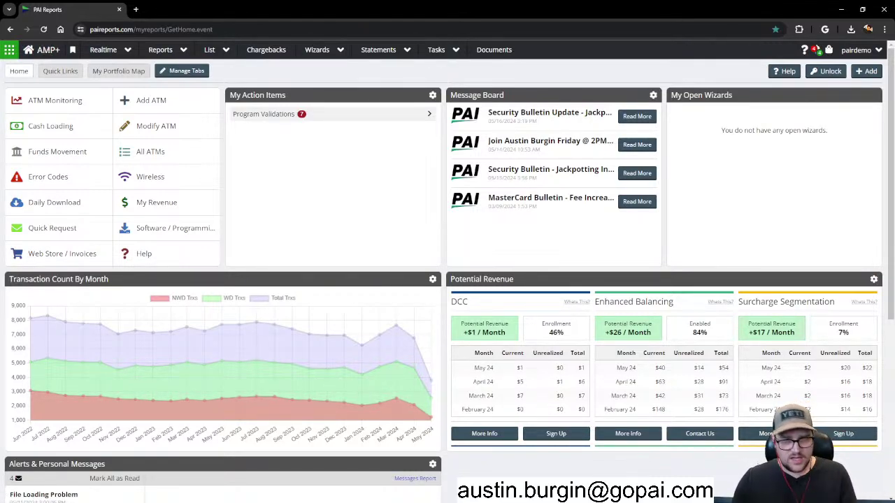
pyautogui.click(826, 70)
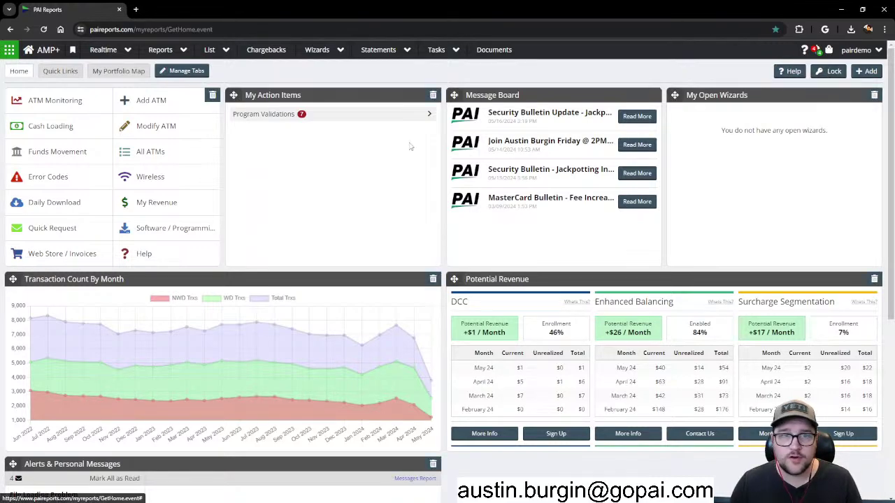
pyautogui.click(830, 73)
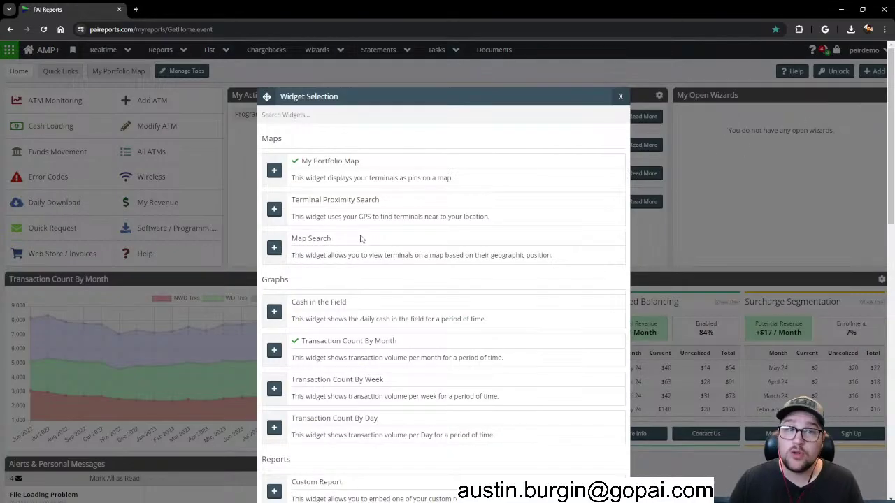
# Browse the maps, graphs, reports and quick links offered in the Widget Selection, and close it without adding anything
pyautogui.scroll(-3, 364, 238)
pyautogui.scroll(-2, 365, 258)
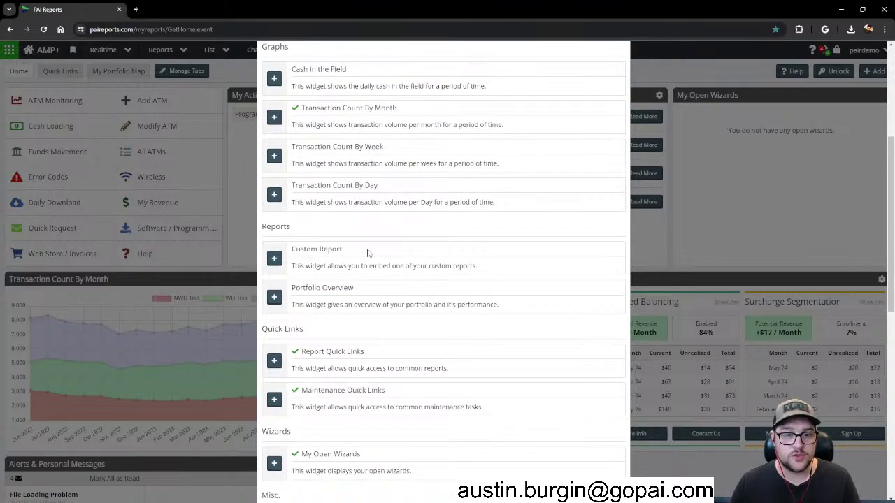
pyautogui.scroll(1, 329, 342)
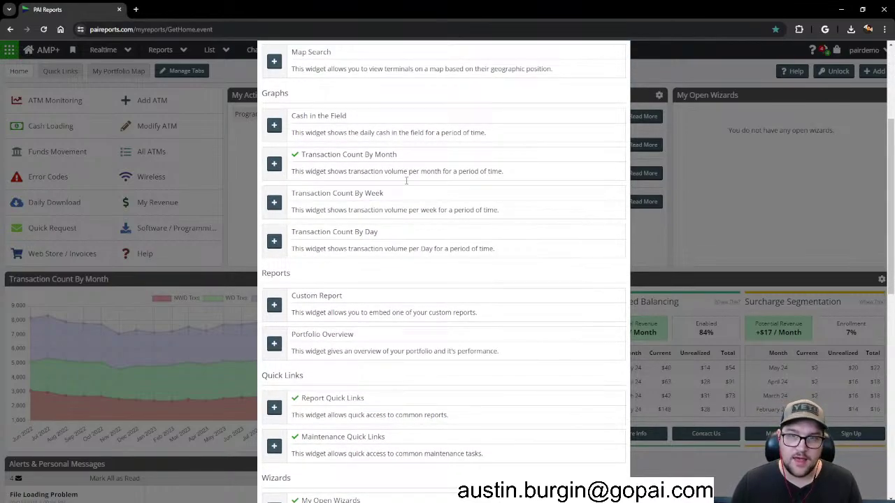
pyautogui.scroll(5, 305, 339)
pyautogui.click(619, 96)
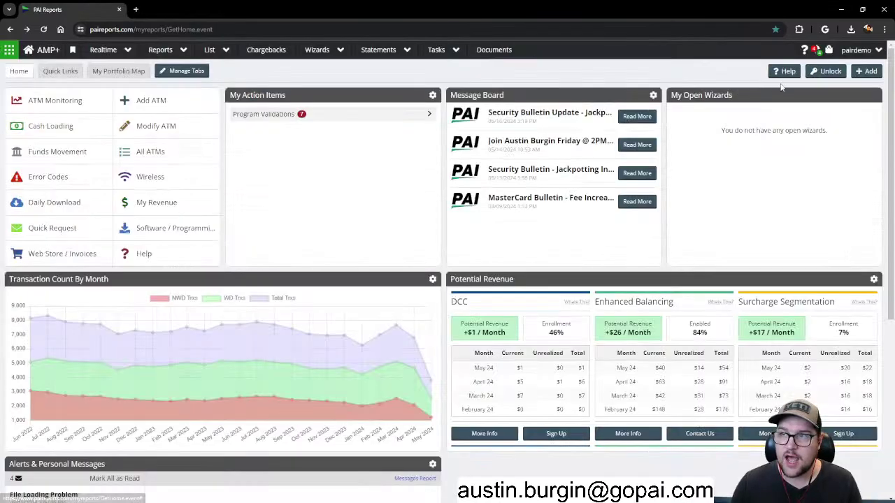
# Add the Portfolio Overview widget to the home dashboard
pyautogui.click(865, 71)
pyautogui.scroll(-5, 280, 377)
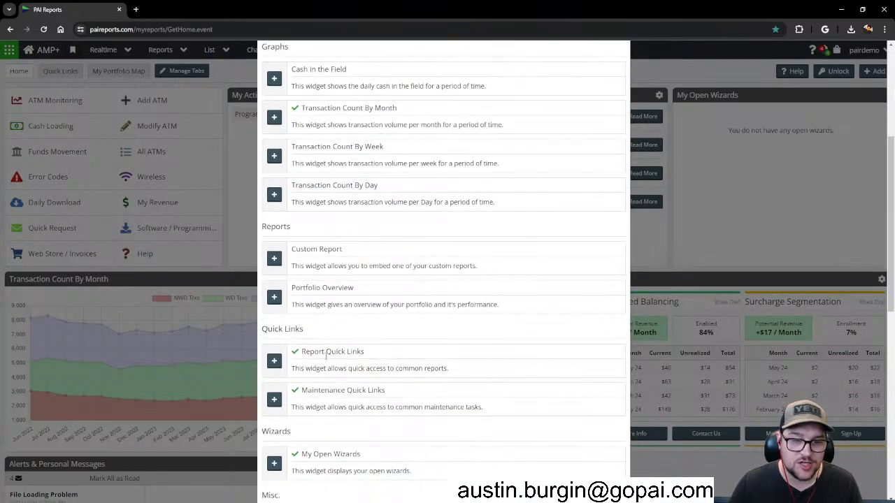
pyautogui.click(274, 204)
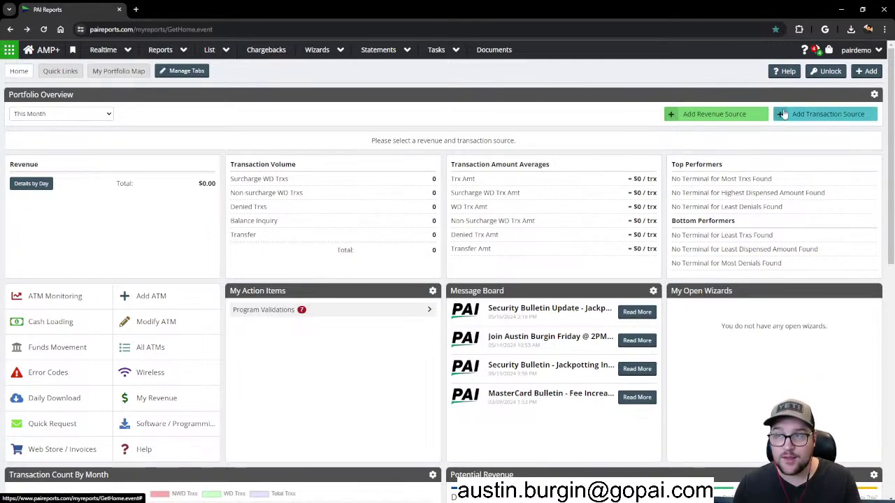
# Unlock the home dashboard layout, remove the Portfolio Overview widget and confirm its deletion
pyautogui.click(826, 71)
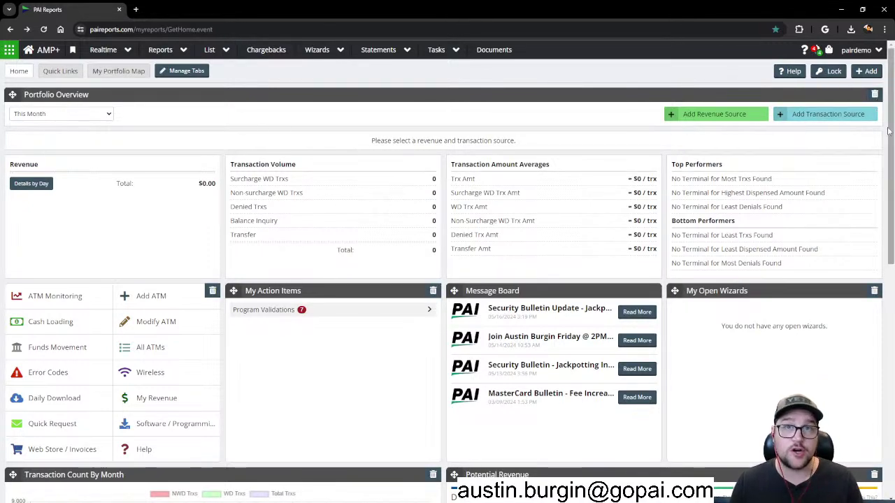
pyautogui.click(875, 95)
pyautogui.click(318, 144)
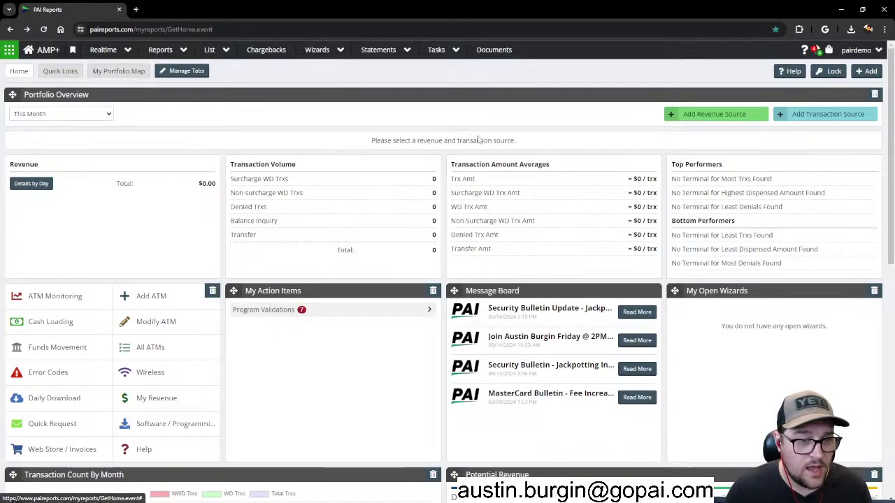
pyautogui.scroll(-3, 487, 236)
pyautogui.scroll(2, 487, 236)
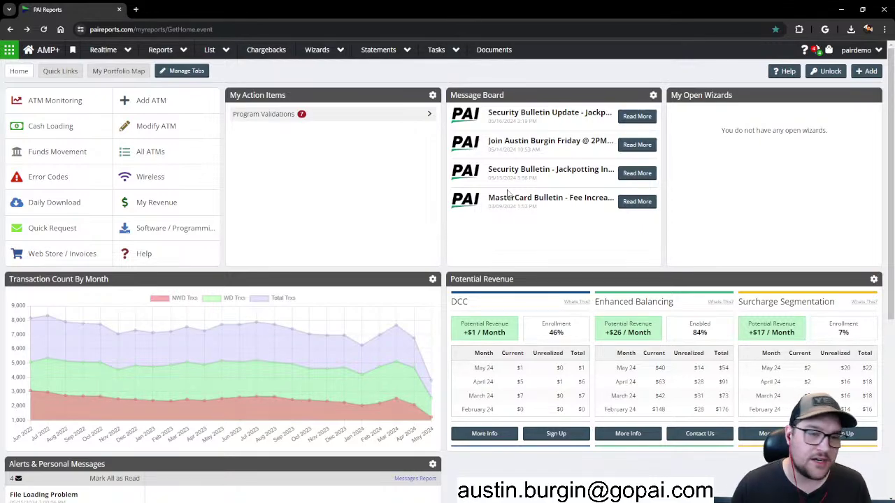
# Set the Transaction Count By Month widget to display 6 months and save its options
pyautogui.scroll(-2, 413, 269)
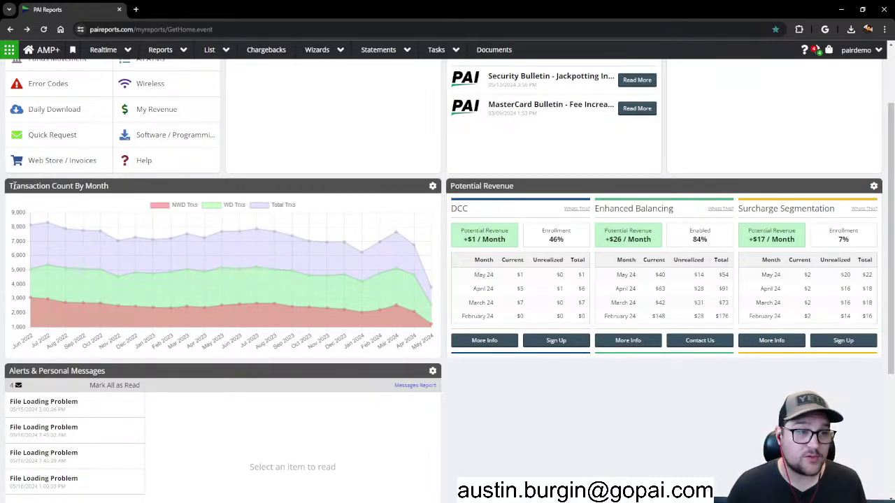
pyautogui.moveTo(8, 190); pyautogui.dragTo(115, 189)
pyautogui.click(116, 188)
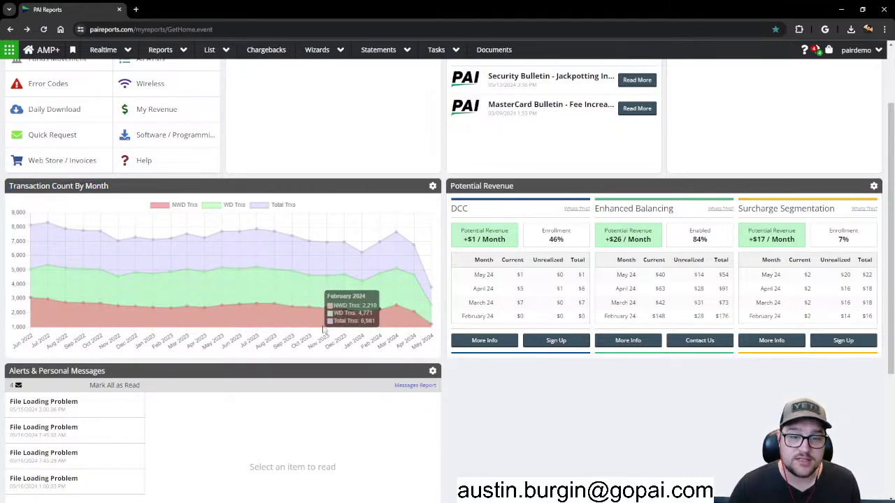
pyautogui.click(431, 186)
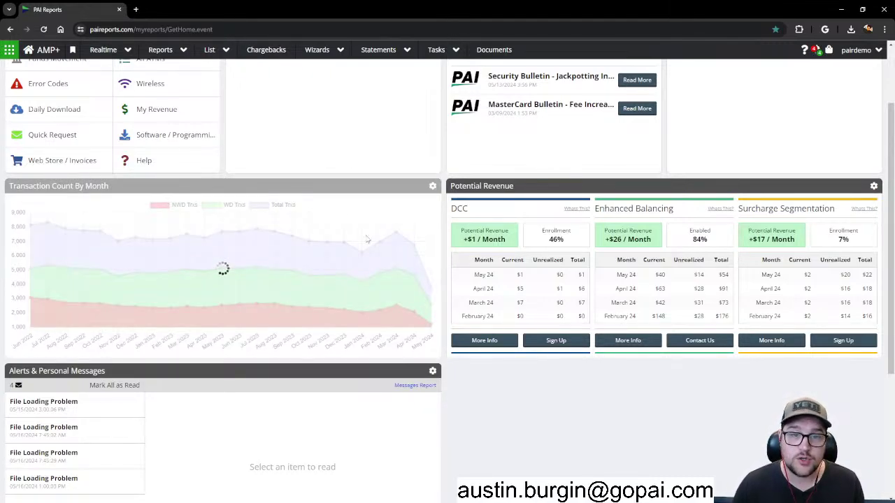
pyautogui.press('Tab')
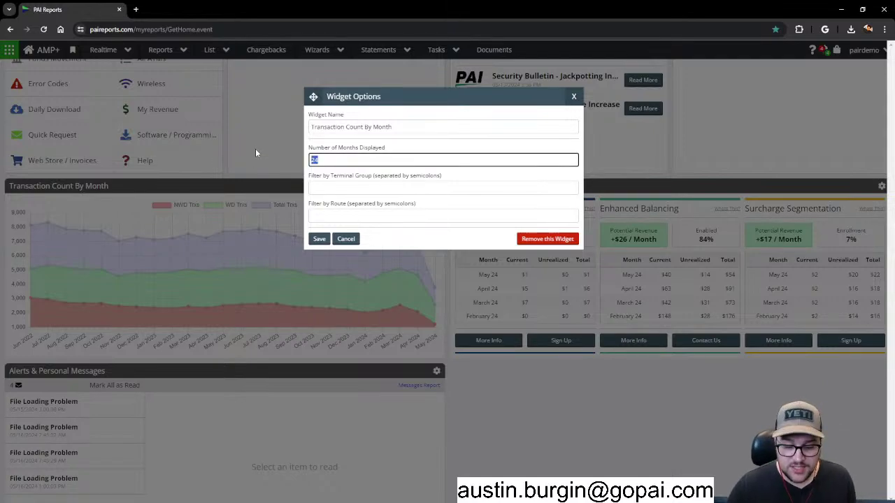
pyautogui.write('6')
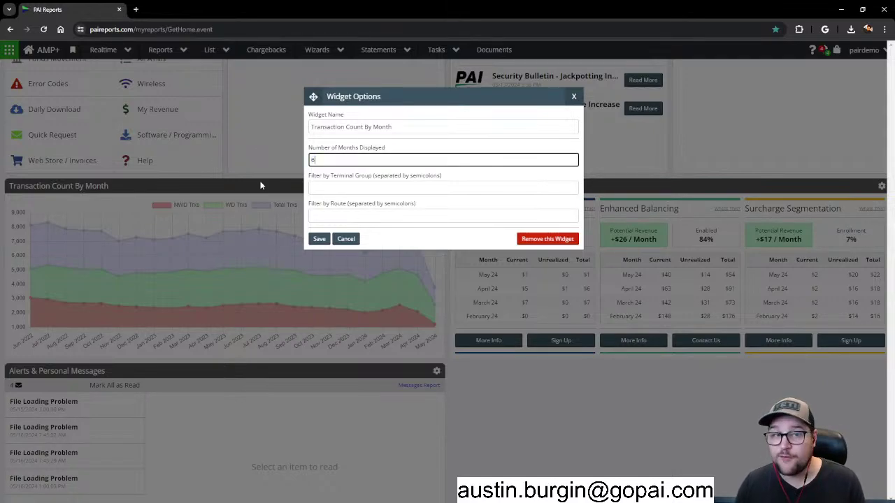
pyautogui.click(319, 239)
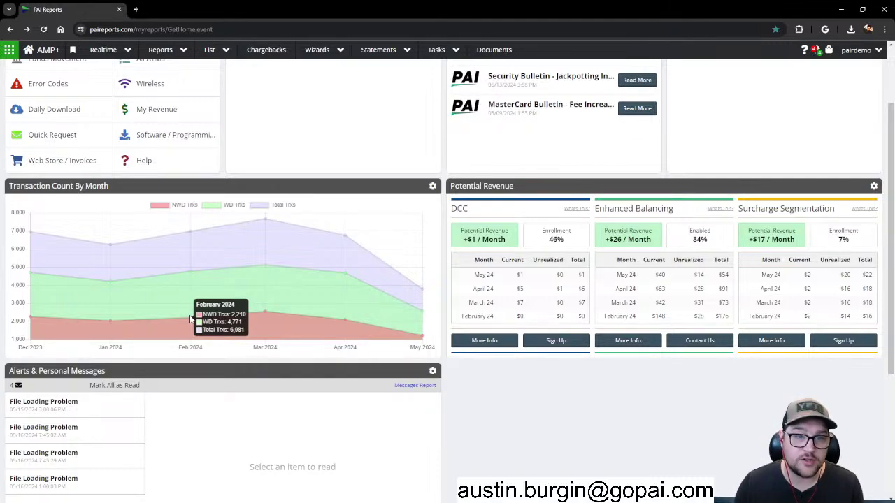
# Set the number of months displayed in the Transaction Count By Month widget to 24 and save
pyautogui.click(432, 186)
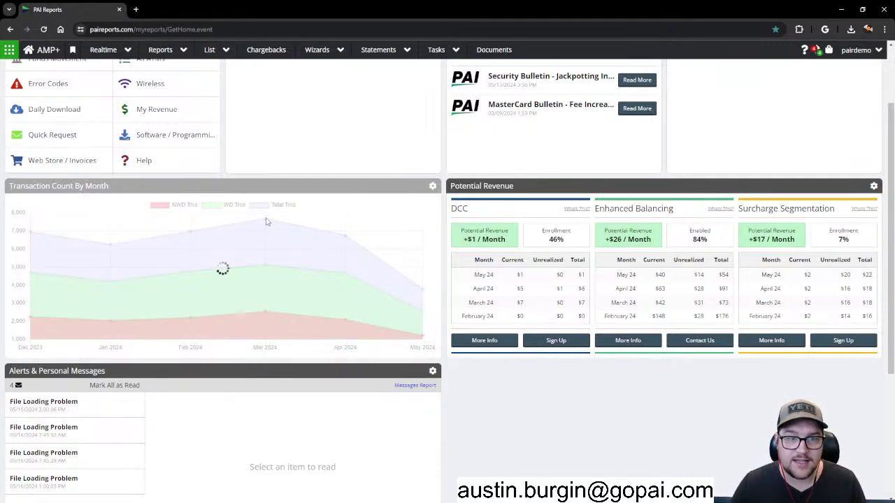
pyautogui.moveTo(318, 160); pyautogui.dragTo(303, 166)
pyautogui.write('24')
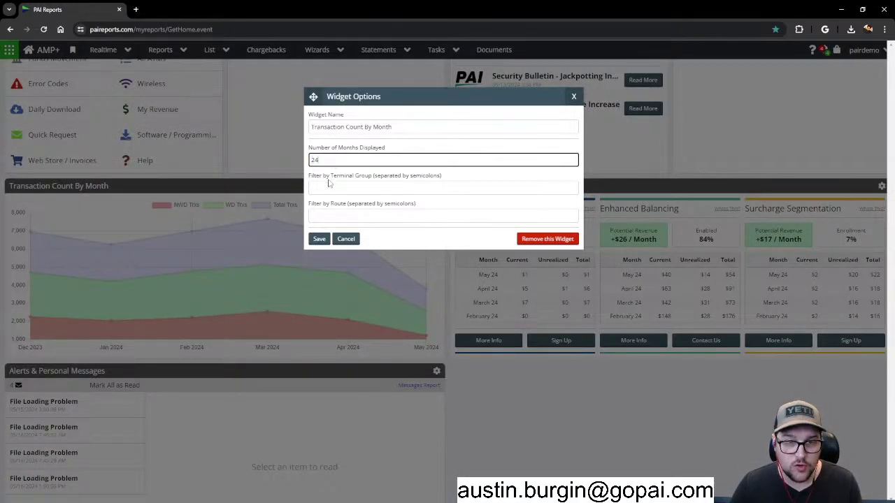
pyautogui.click(318, 239)
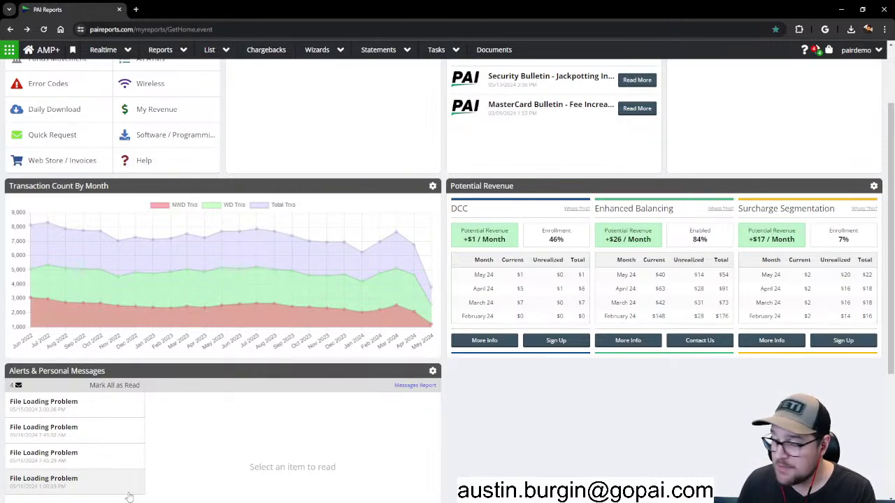
pyautogui.scroll(3, 160, 483)
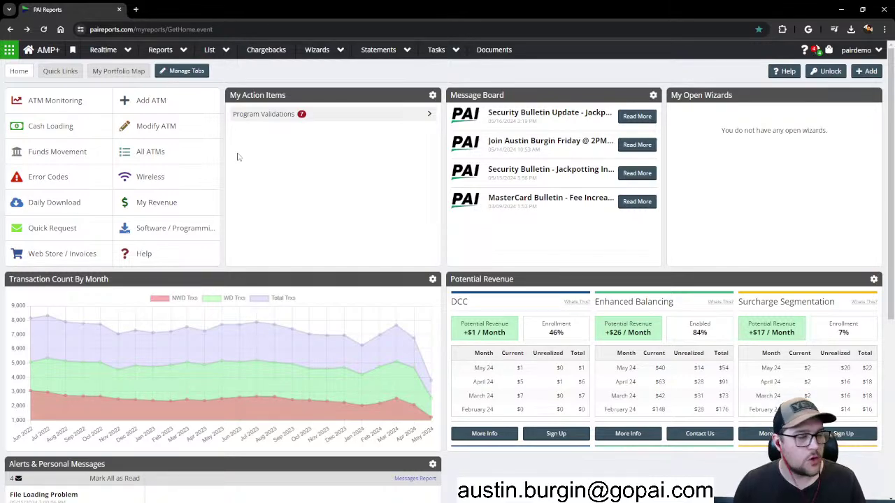
pyautogui.moveTo(447, 97); pyautogui.dragTo(508, 98)
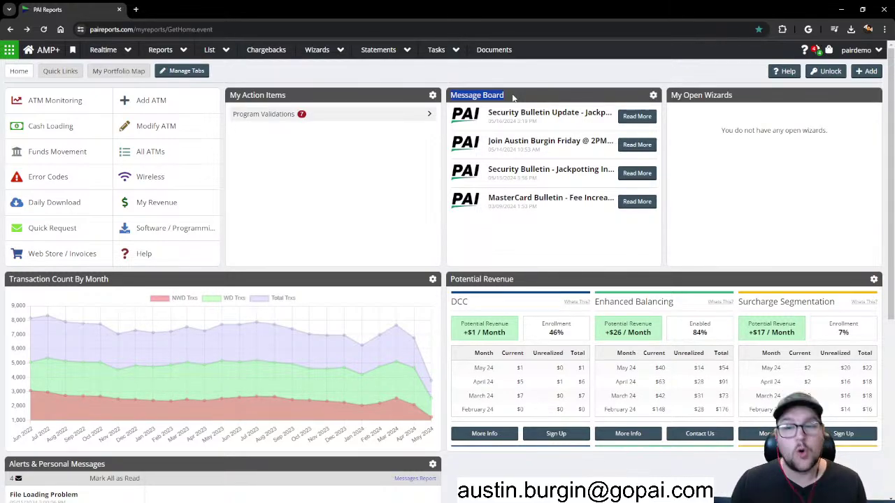
pyautogui.click(298, 226)
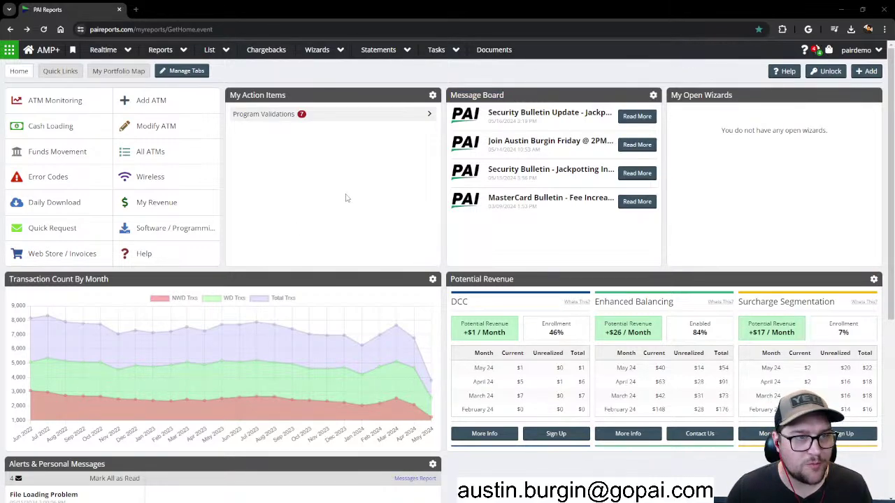